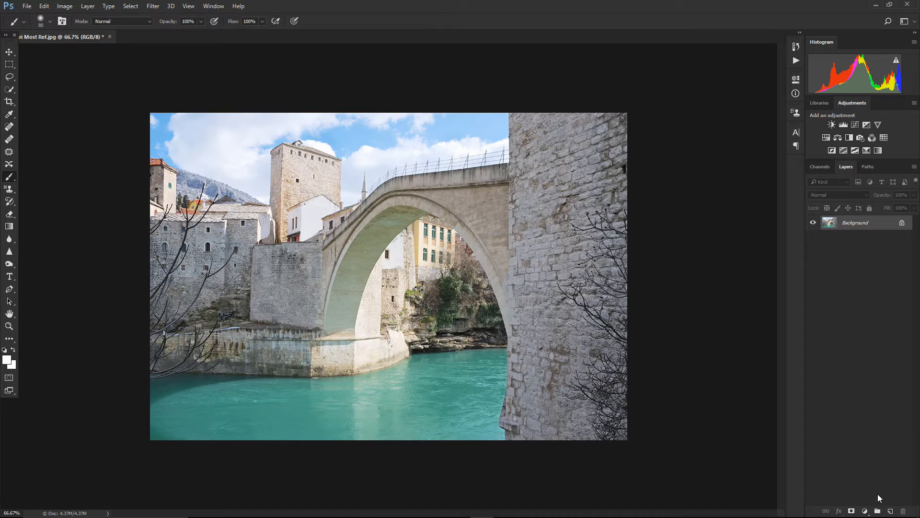
Add a new layer above the Background, trying Color Dodge before setting its blend mode to Overlay
{"action": "left_click", "coordinate": [891, 512]}
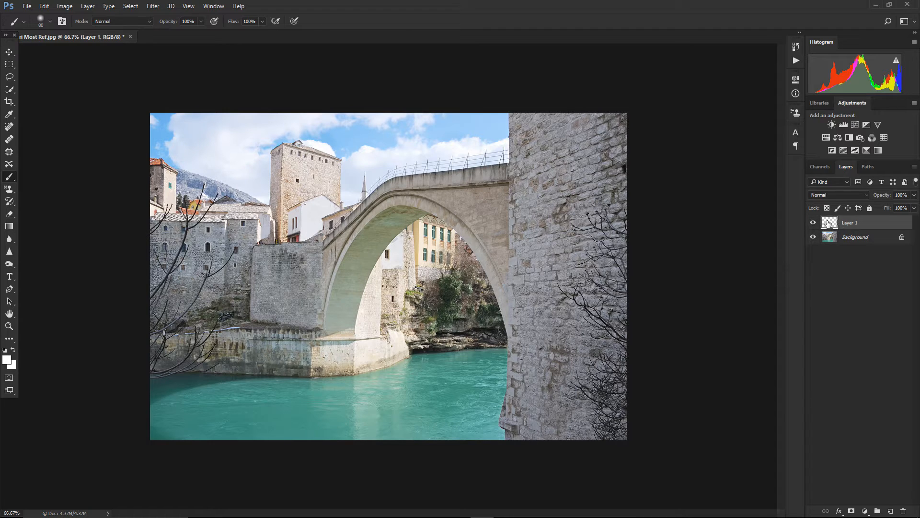
{"action": "left_click", "coordinate": [833, 195]}
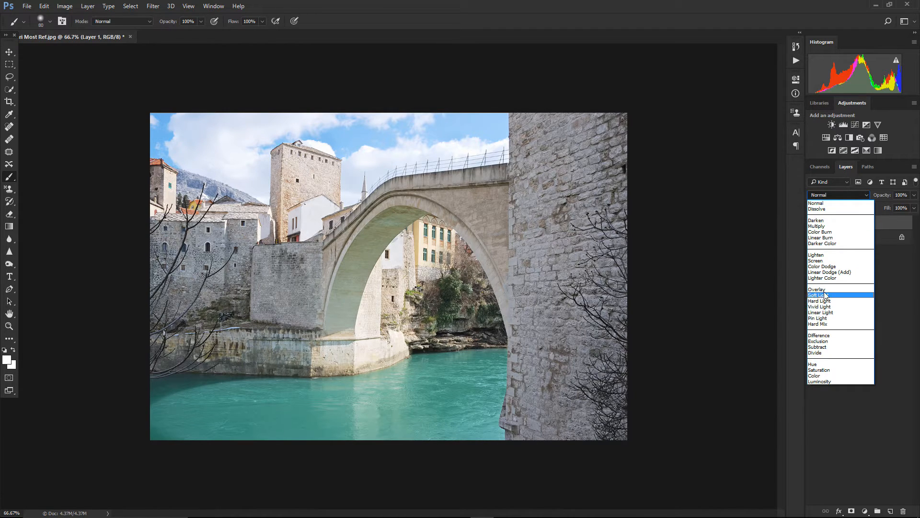
{"action": "left_click", "coordinate": [822, 267]}
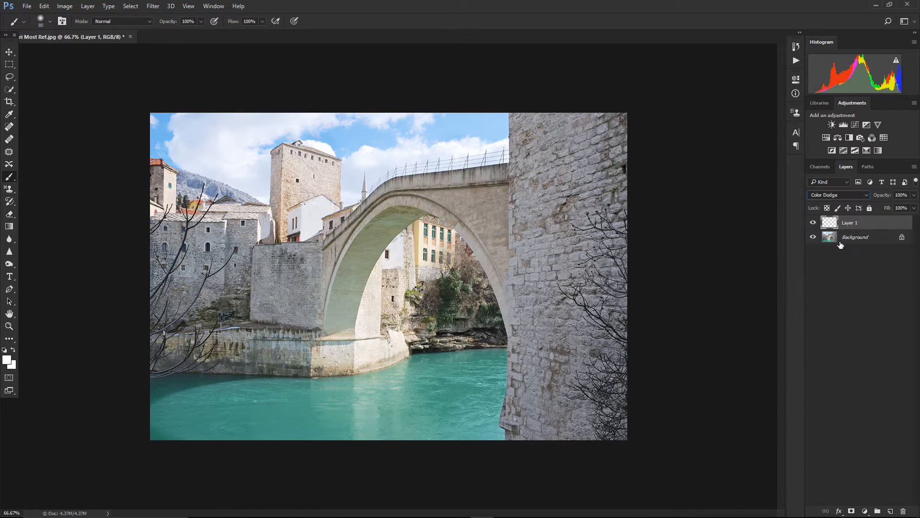
{"action": "left_click", "coordinate": [838, 194]}
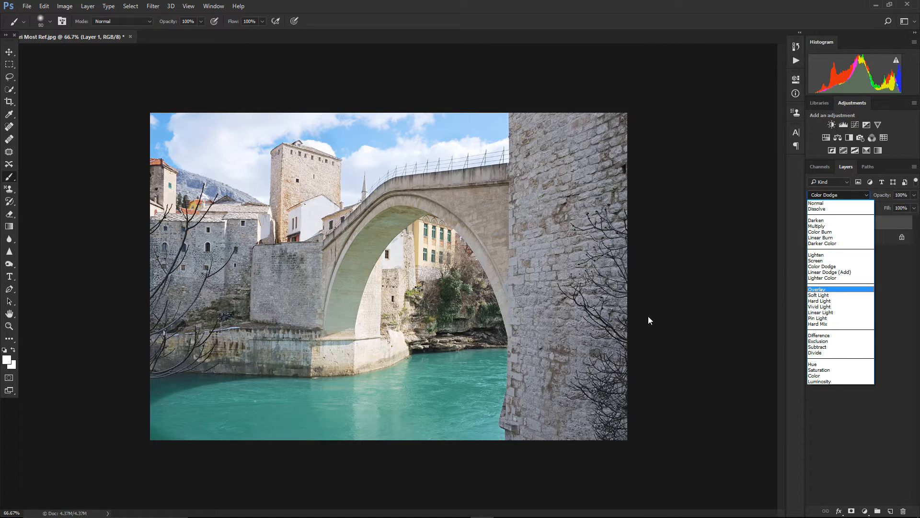
{"action": "left_click", "coordinate": [821, 289]}
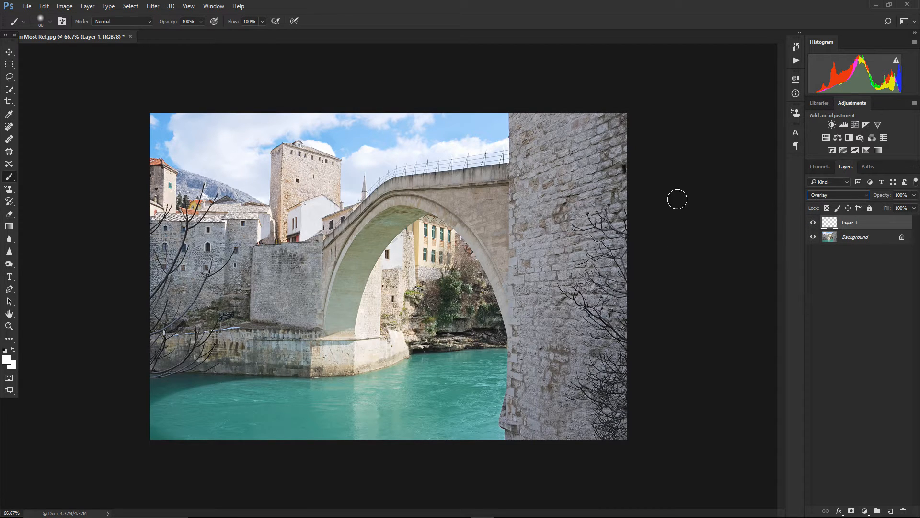
Enlarge the brush to 200 px and paint white over the stone wall beside the bridge's right end
{"action": "left_click", "coordinate": [7, 360]}
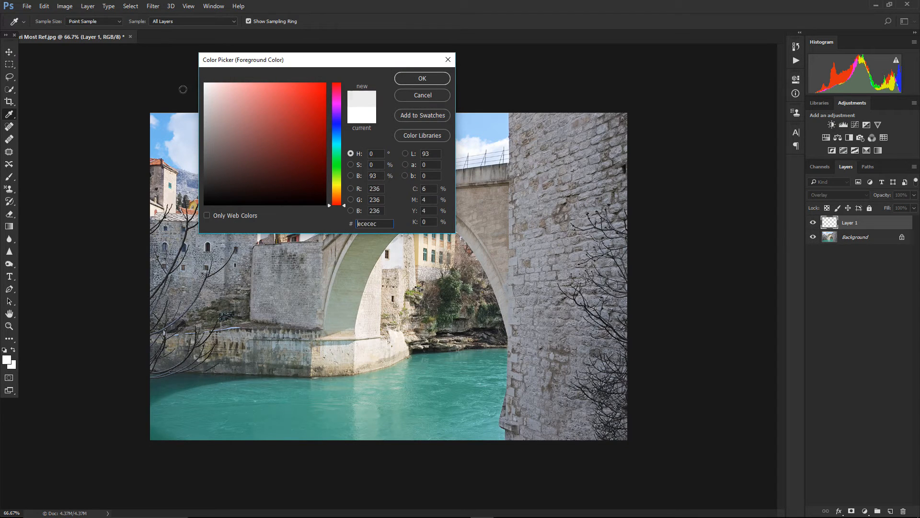
{"action": "left_click", "coordinate": [404, 78]}
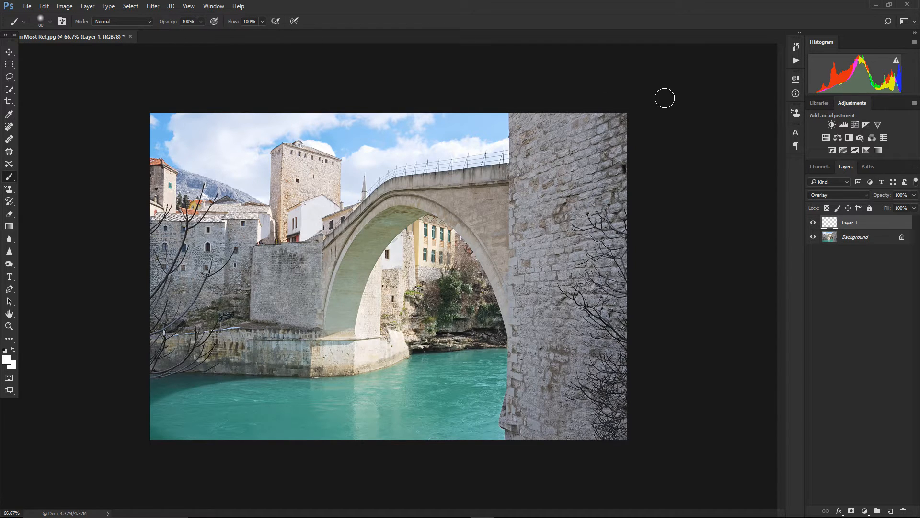
{"action": "key", "text": "bracketright"}
{"action": "key", "text": "bracketright"}
{"action": "key", "text": "bracketright"}
{"action": "key", "text": "bracketright"}
{"action": "key", "text": "bracketright"}
{"action": "key", "text": "bracketright"}
{"action": "mouse_move", "coordinate": [614, 129]}
{"action": "left_mouse_down"}
{"action": "mouse_move", "coordinate": [610, 449]}
{"action": "mouse_move", "coordinate": [594, 421]}
{"action": "mouse_move", "coordinate": [590, 156]}
{"action": "mouse_move", "coordinate": [577, 115]}
{"action": "mouse_move", "coordinate": [564, 131]}
{"action": "mouse_move", "coordinate": [559, 434]}
{"action": "mouse_move", "coordinate": [540, 457]}
{"action": "mouse_move", "coordinate": [531, 435]}
{"action": "mouse_move", "coordinate": [532, 90]}
{"action": "left_mouse_up"}
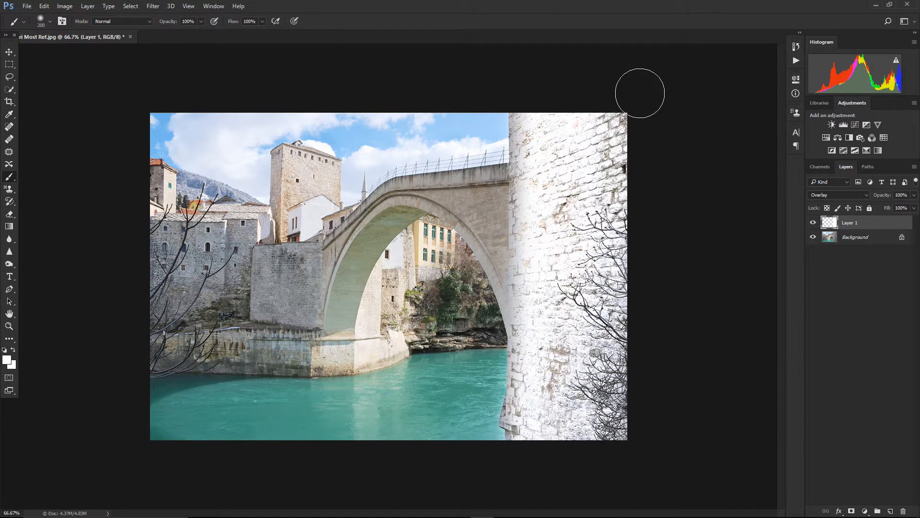
Paint the stone walls left of the bridge with black (000000), and try the layer's opacity slider, ending at 100%
{"action": "left_click", "coordinate": [7, 359]}
{"action": "left_click_drag", "start_coordinate": [247, 174], "coordinate": [205, 205]}
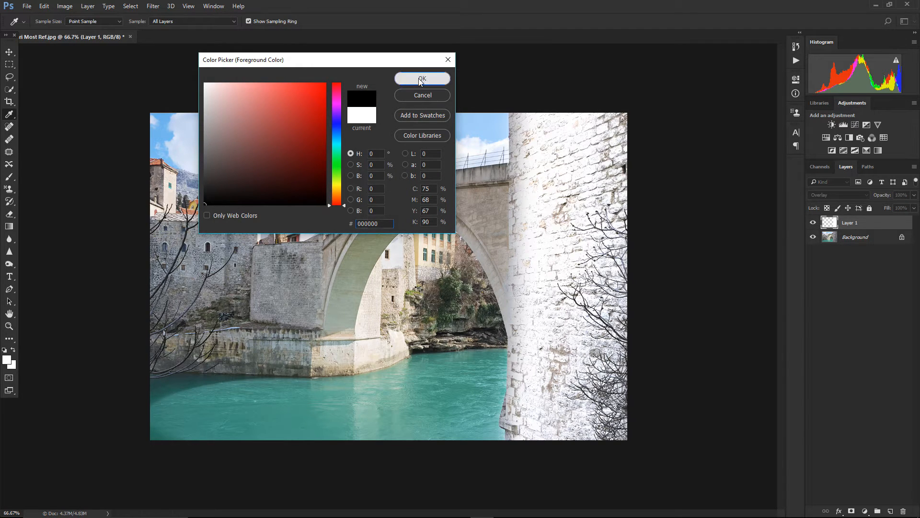
{"action": "left_click", "coordinate": [417, 85]}
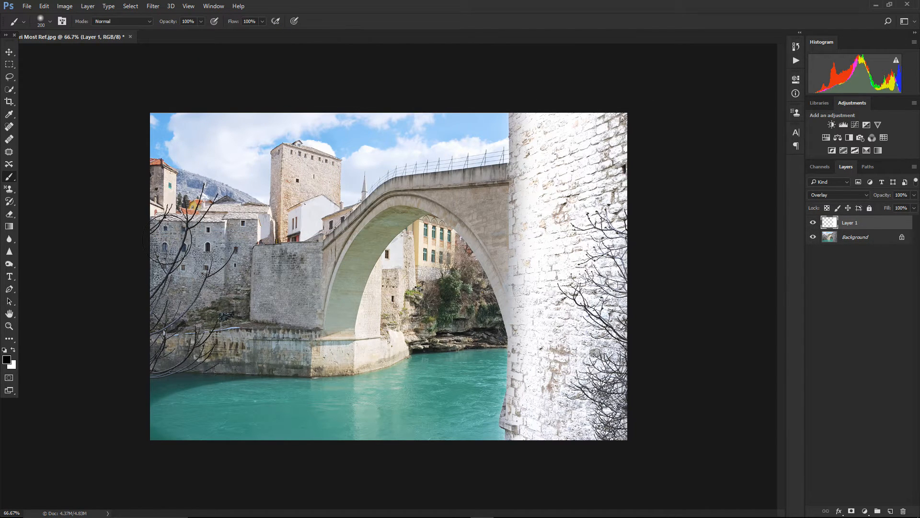
{"action": "mouse_move", "coordinate": [167, 239]}
{"action": "left_mouse_down"}
{"action": "mouse_move", "coordinate": [246, 242]}
{"action": "mouse_move", "coordinate": [175, 273]}
{"action": "mouse_move", "coordinate": [230, 288]}
{"action": "mouse_move", "coordinate": [173, 305]}
{"action": "mouse_move", "coordinate": [287, 308]}
{"action": "mouse_move", "coordinate": [295, 266]}
{"action": "mouse_move", "coordinate": [258, 271]}
{"action": "mouse_move", "coordinate": [184, 327]}
{"action": "mouse_move", "coordinate": [157, 330]}
{"action": "left_mouse_up"}
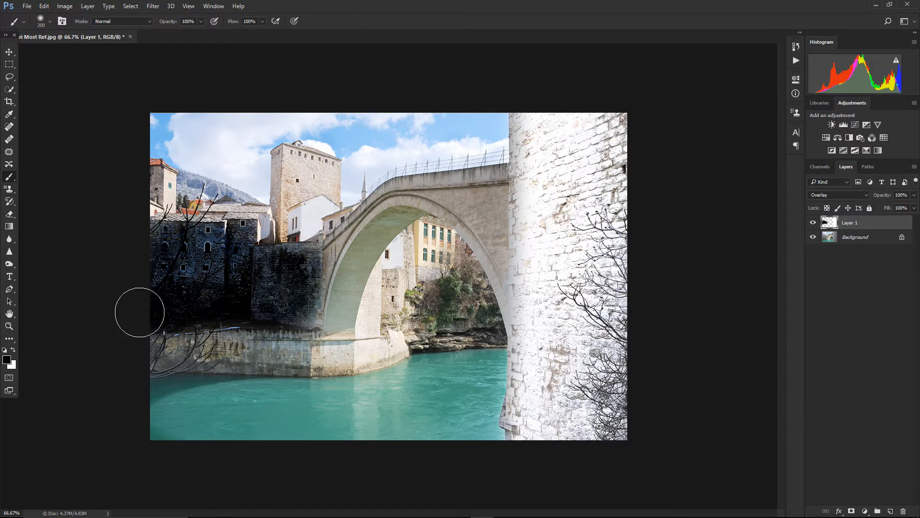
{"action": "left_click", "coordinate": [915, 196]}
{"action": "mouse_move", "coordinate": [901, 209]}
{"action": "left_mouse_down"}
{"action": "mouse_move", "coordinate": [886, 209]}
{"action": "mouse_move", "coordinate": [916, 206]}
{"action": "left_mouse_up"}
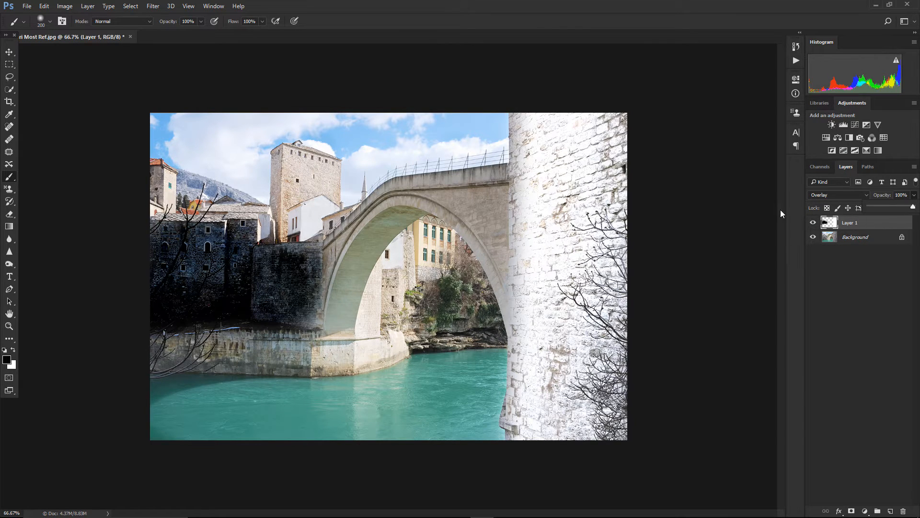
Set the foreground colour to light grey (b3b3b3) and paint it over the whole stone wall right of the bridge
{"action": "left_click", "coordinate": [7, 359]}
{"action": "left_click_drag", "start_coordinate": [196, 123], "coordinate": [187, 120]}
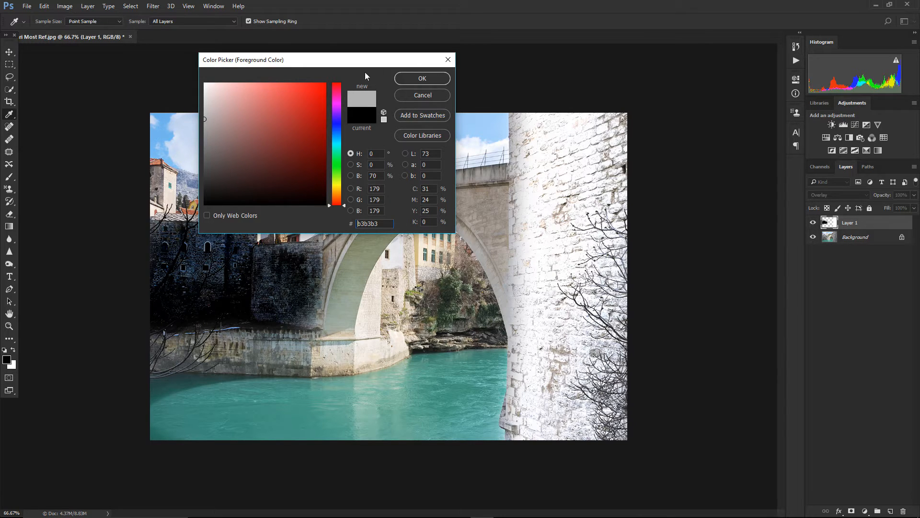
{"action": "left_click", "coordinate": [415, 78]}
{"action": "key", "text": "b"}
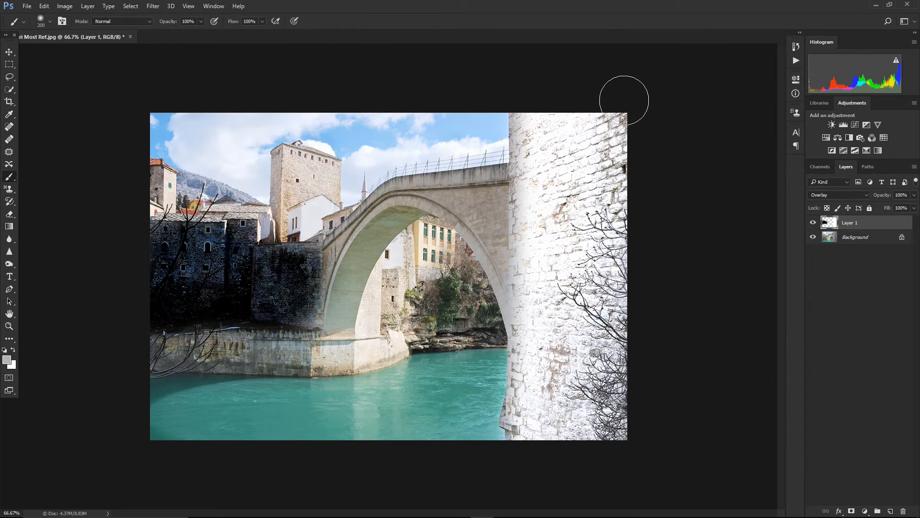
{"action": "mouse_move", "coordinate": [612, 222]}
{"action": "left_mouse_down"}
{"action": "mouse_move", "coordinate": [617, 466]}
{"action": "mouse_move", "coordinate": [579, 93]}
{"action": "mouse_move", "coordinate": [584, 453]}
{"action": "mouse_move", "coordinate": [570, 381]}
{"action": "mouse_move", "coordinate": [557, 65]}
{"action": "mouse_move", "coordinate": [566, 225]}
{"action": "mouse_move", "coordinate": [541, 200]}
{"action": "mouse_move", "coordinate": [530, 115]}
{"action": "left_mouse_up"}
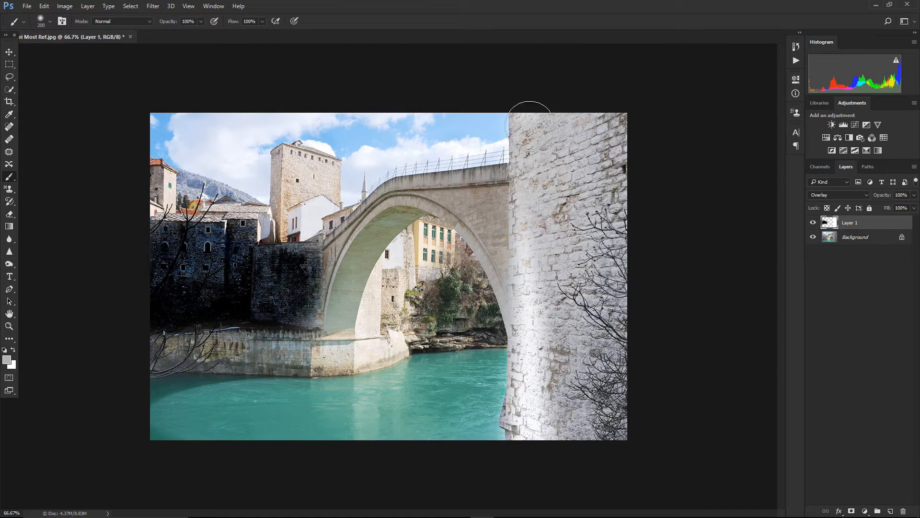
{"action": "mouse_move", "coordinate": [549, 252]}
{"action": "left_mouse_down"}
{"action": "mouse_move", "coordinate": [541, 400]}
{"action": "mouse_move", "coordinate": [525, 242]}
{"action": "mouse_move", "coordinate": [527, 454]}
{"action": "mouse_move", "coordinate": [529, 447]}
{"action": "left_mouse_up"}
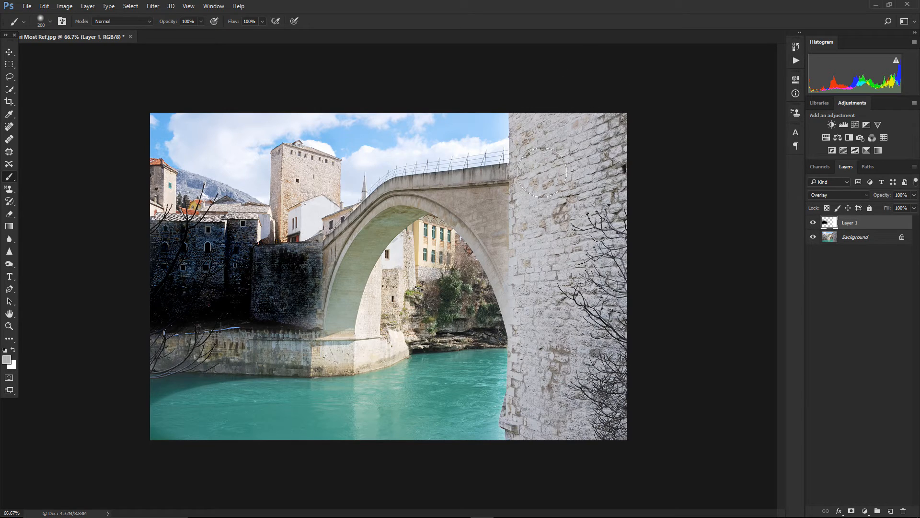
{"action": "mouse_move", "coordinate": [520, 269]}
{"action": "left_mouse_down"}
{"action": "mouse_move", "coordinate": [531, 338]}
{"action": "mouse_move", "coordinate": [532, 448]}
{"action": "left_mouse_up"}
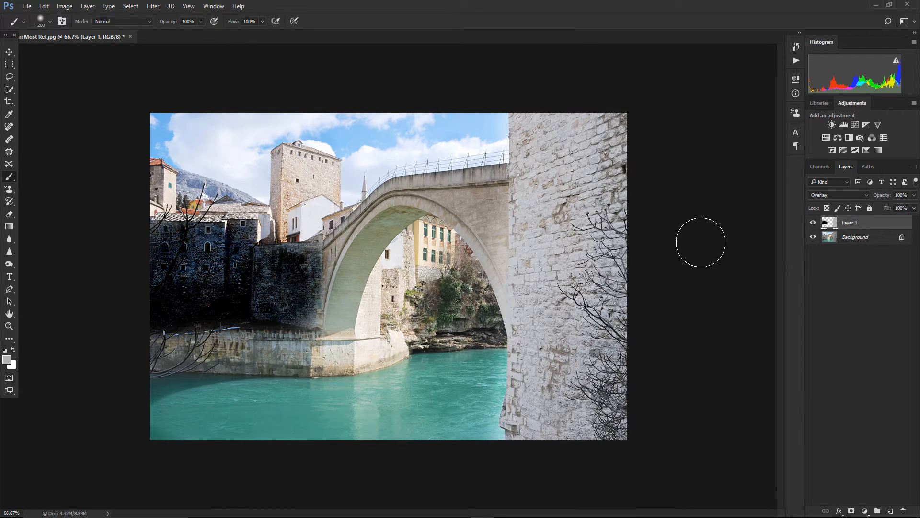
Switch Layer 1 to Normal to view the raw paint, and return its blend mode to Overlay
{"action": "left_click", "coordinate": [839, 195]}
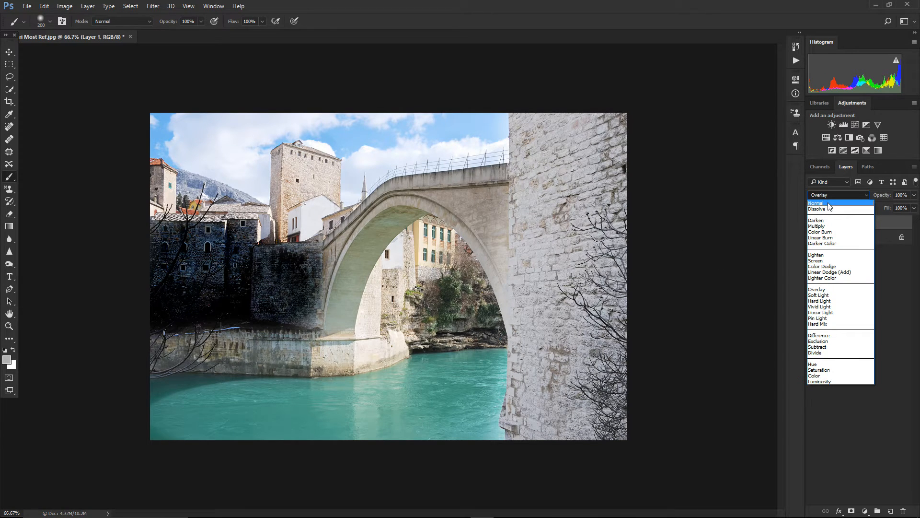
{"action": "left_click", "coordinate": [829, 204]}
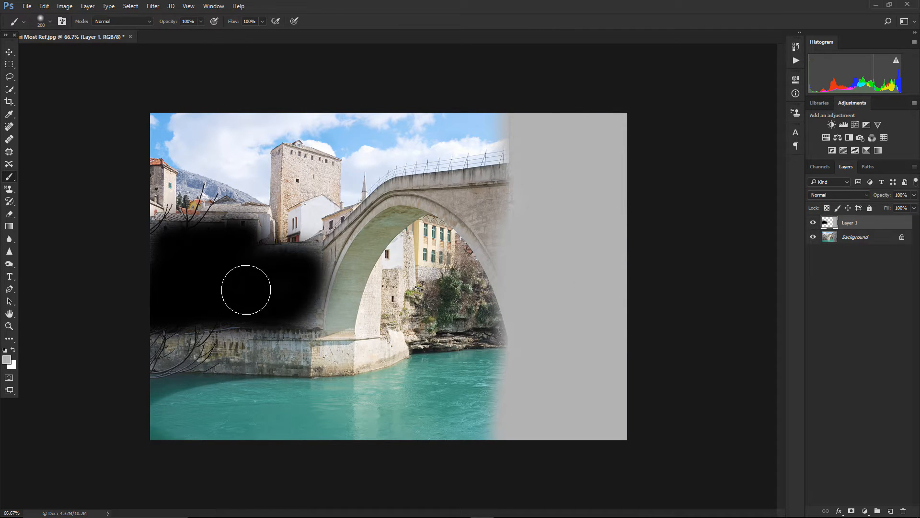
{"action": "left_click", "coordinate": [839, 196]}
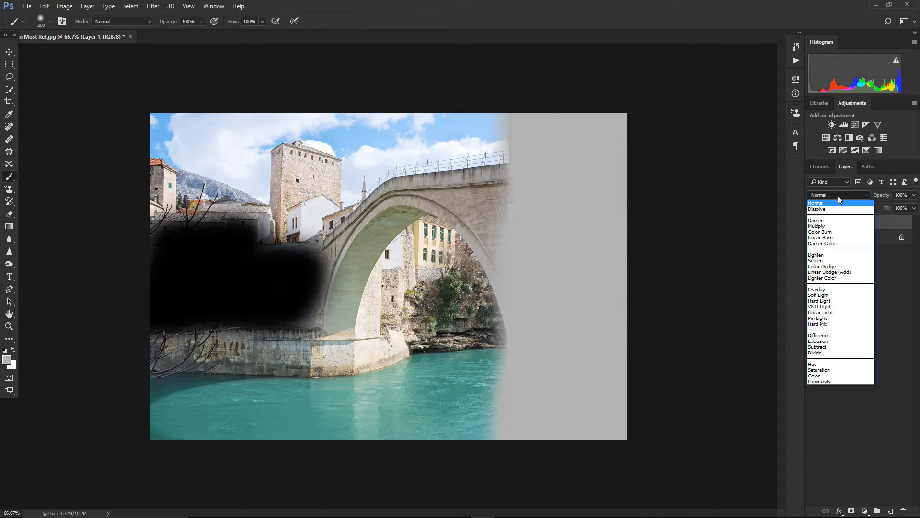
{"action": "left_click", "coordinate": [825, 291]}
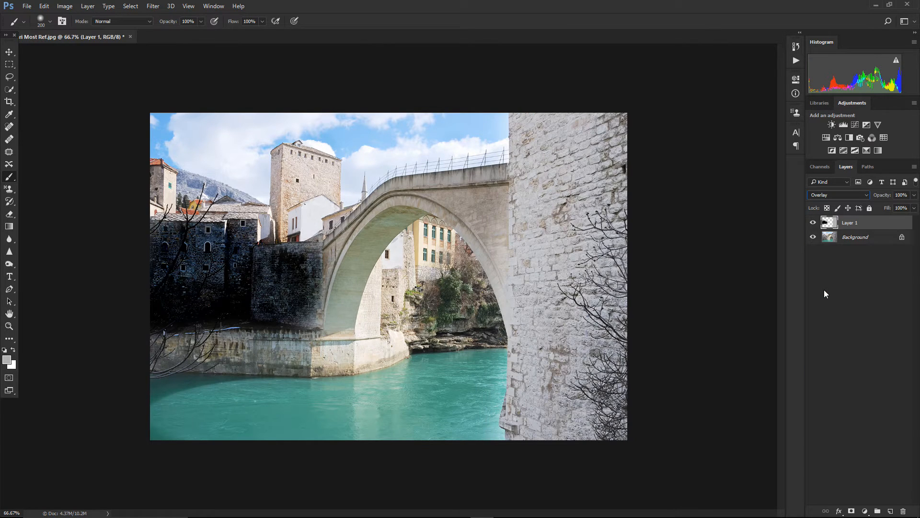
{"action": "left_click", "coordinate": [823, 195]}
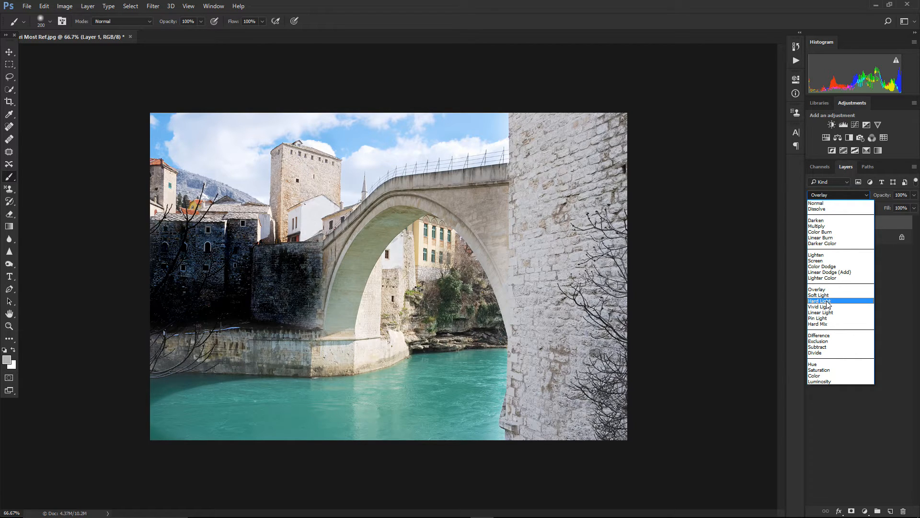
{"action": "left_click", "coordinate": [839, 289]}
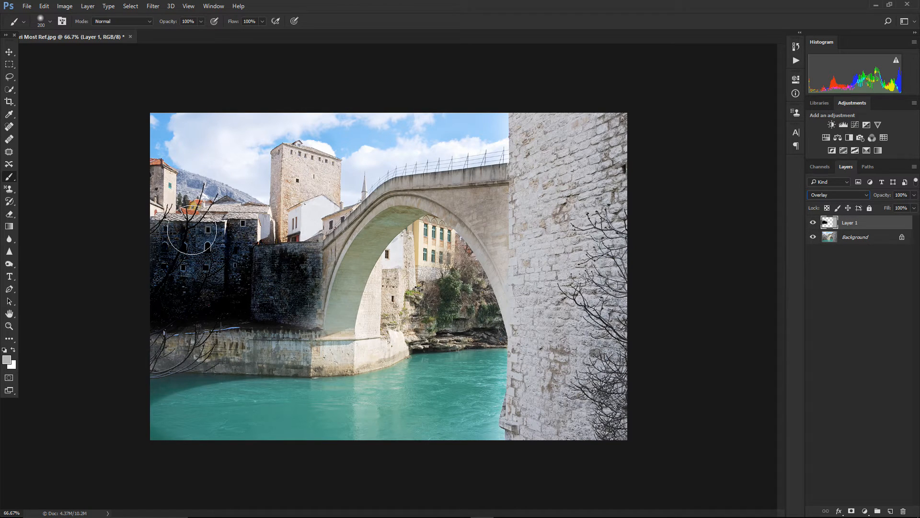
Set Layer 1 to Hard Light and repaint the stone wall right of the bridge with white (ffffff)
{"action": "left_click", "coordinate": [827, 195]}
{"action": "left_click", "coordinate": [829, 302]}
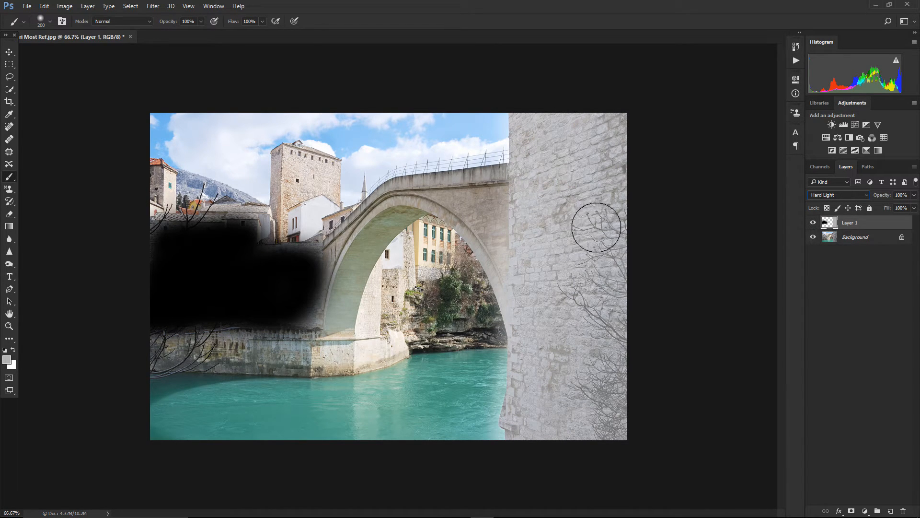
{"action": "left_click", "coordinate": [8, 360]}
{"action": "type", "text": "ffffff"}
{"action": "left_click", "coordinate": [413, 80]}
{"action": "mouse_move", "coordinate": [621, 96]}
{"action": "left_mouse_down"}
{"action": "mouse_move", "coordinate": [612, 166]}
{"action": "mouse_move", "coordinate": [613, 453]}
{"action": "mouse_move", "coordinate": [567, 119]}
{"action": "mouse_move", "coordinate": [568, 458]}
{"action": "mouse_move", "coordinate": [564, 209]}
{"action": "mouse_move", "coordinate": [542, 116]}
{"action": "mouse_move", "coordinate": [533, 131]}
{"action": "mouse_move", "coordinate": [542, 300]}
{"action": "mouse_move", "coordinate": [525, 446]}
{"action": "left_mouse_up"}
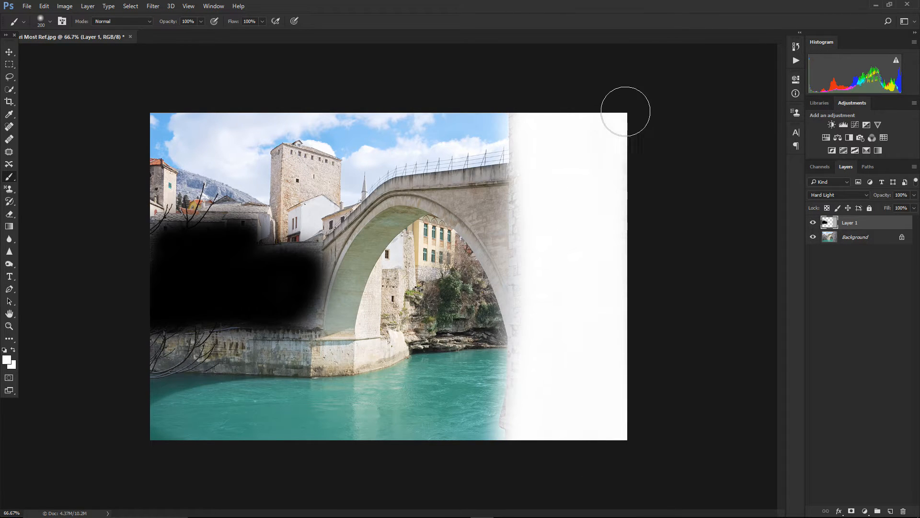
{"action": "mouse_move", "coordinate": [613, 370]}
{"action": "left_mouse_down"}
{"action": "mouse_move", "coordinate": [563, 431]}
{"action": "mouse_move", "coordinate": [527, 433]}
{"action": "mouse_move", "coordinate": [530, 107]}
{"action": "left_mouse_up"}
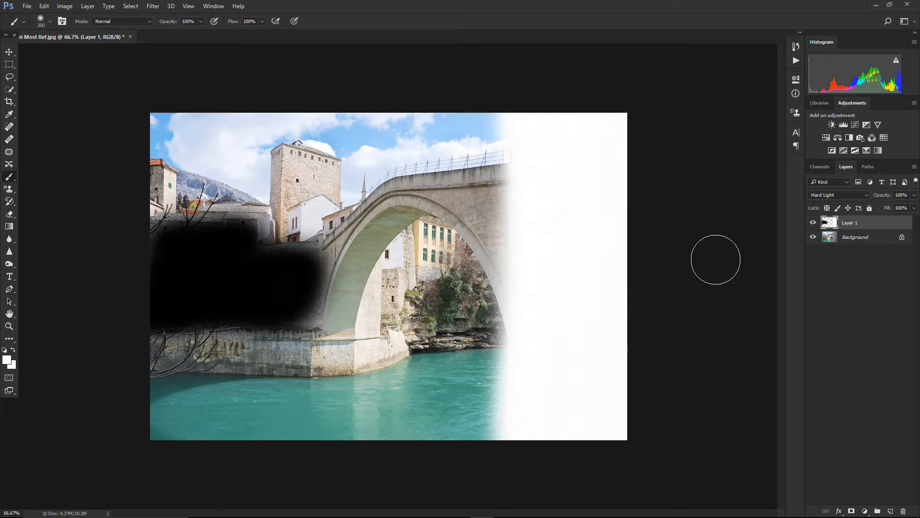
Compare how Layer 1's black and white paint blends in Overlay, Hard Light and Soft Light, finishing on Overlay
{"action": "left_click", "coordinate": [834, 194]}
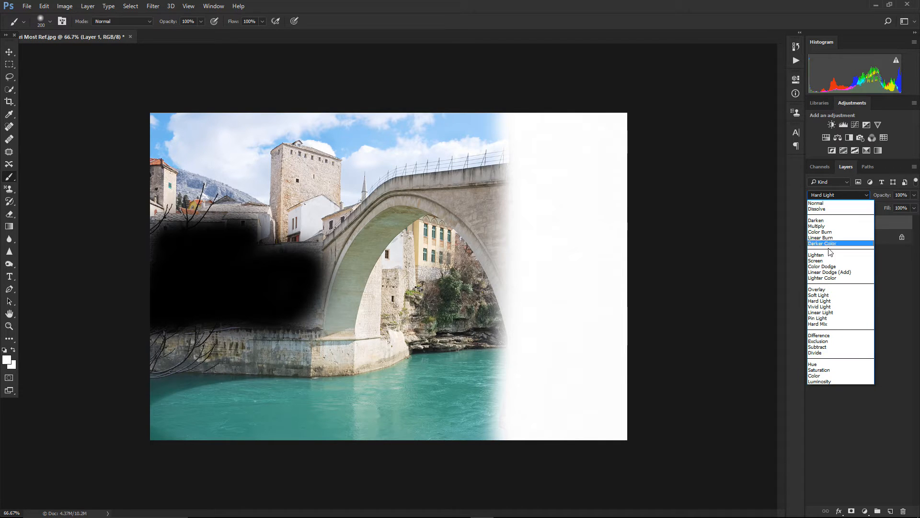
{"action": "left_click", "coordinate": [825, 288]}
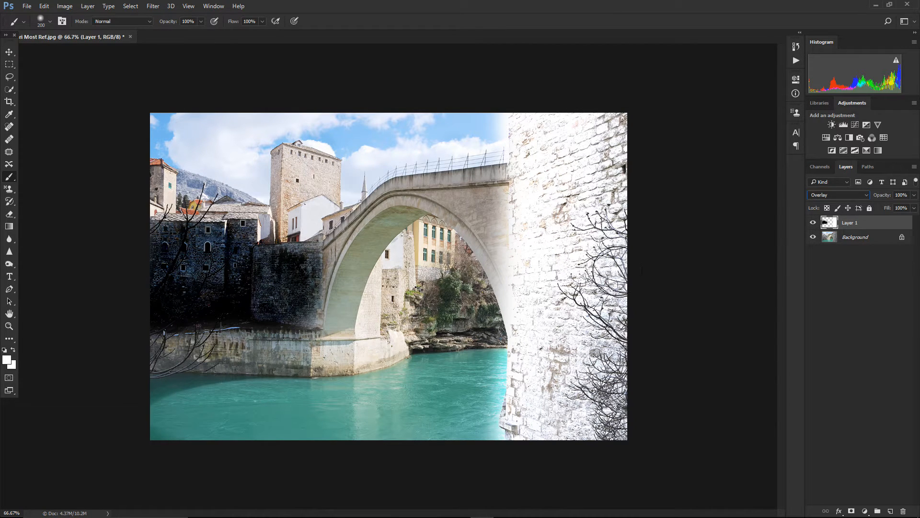
{"action": "left_click", "coordinate": [819, 196]}
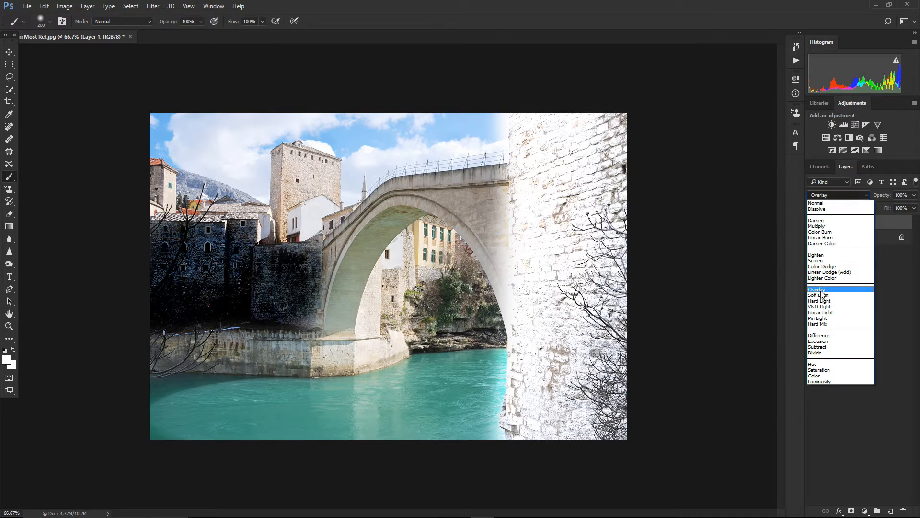
{"action": "left_click", "coordinate": [825, 301]}
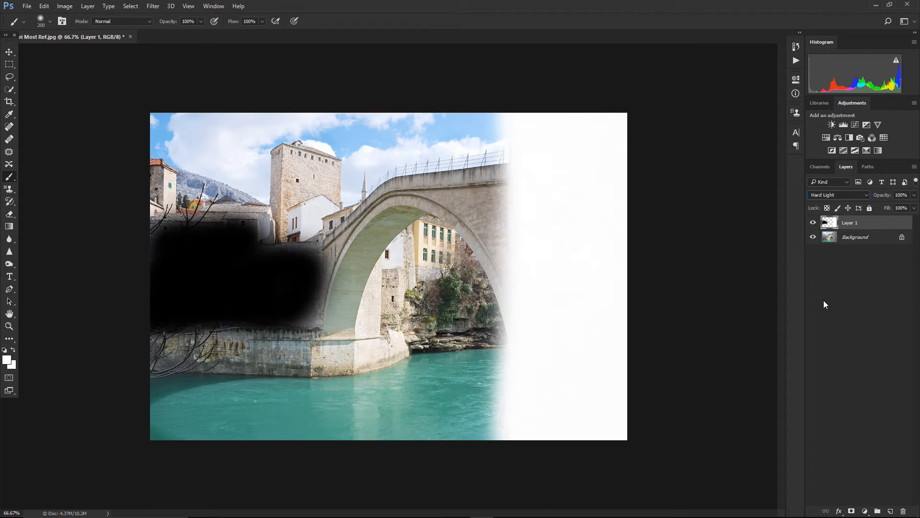
{"action": "left_click", "coordinate": [826, 194]}
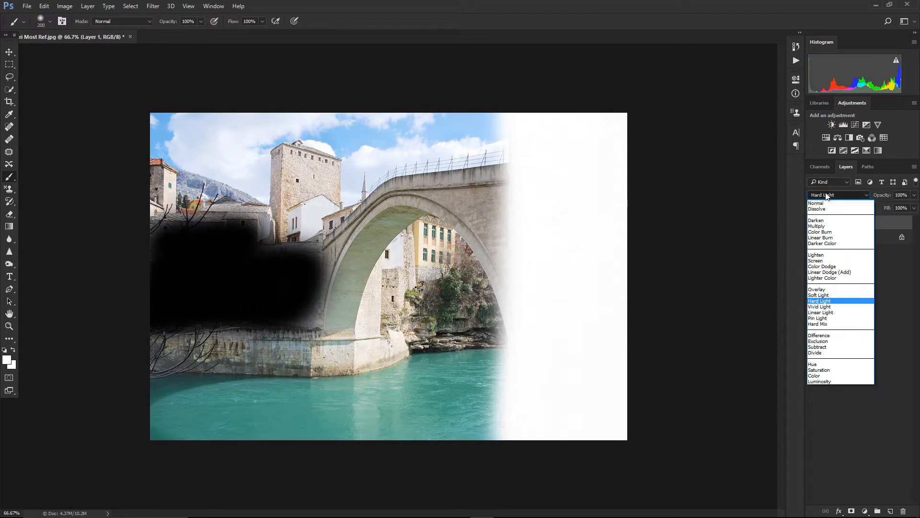
{"action": "left_click", "coordinate": [826, 295]}
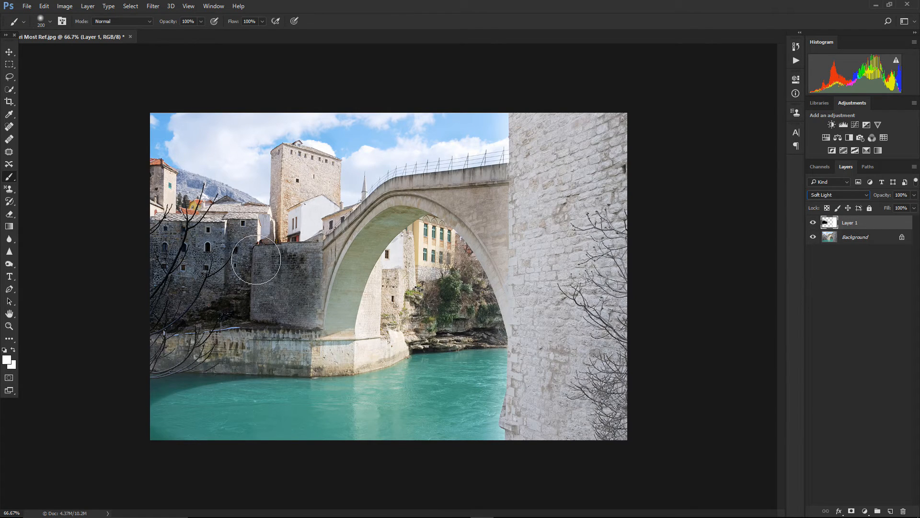
{"action": "left_click", "coordinate": [830, 196]}
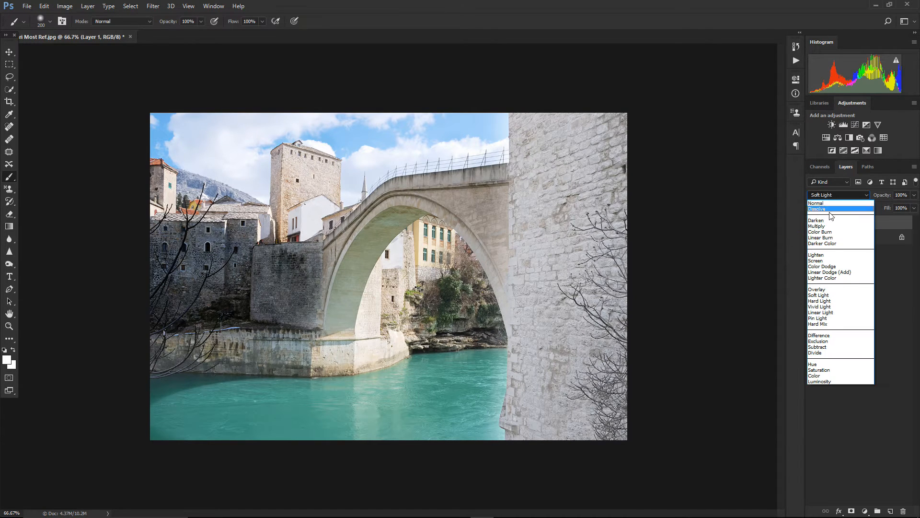
{"action": "left_click", "coordinate": [829, 290]}
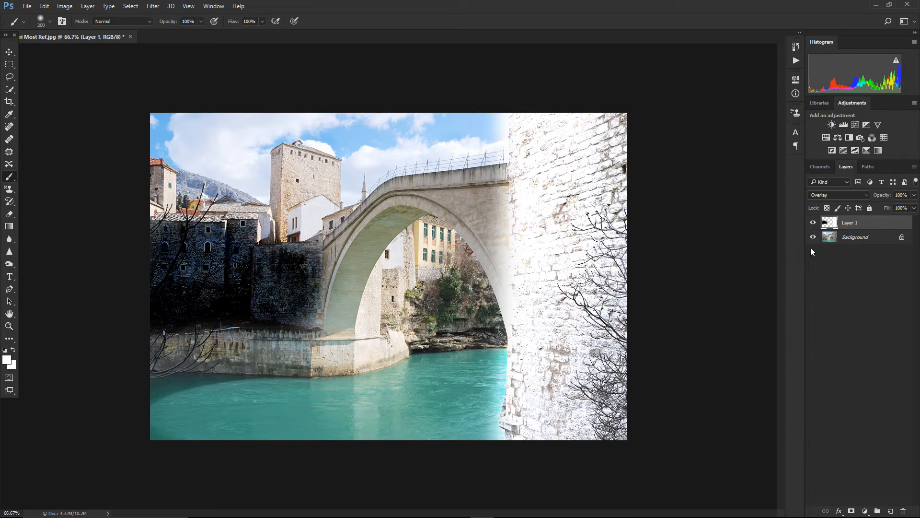
{"action": "left_click", "coordinate": [832, 197]}
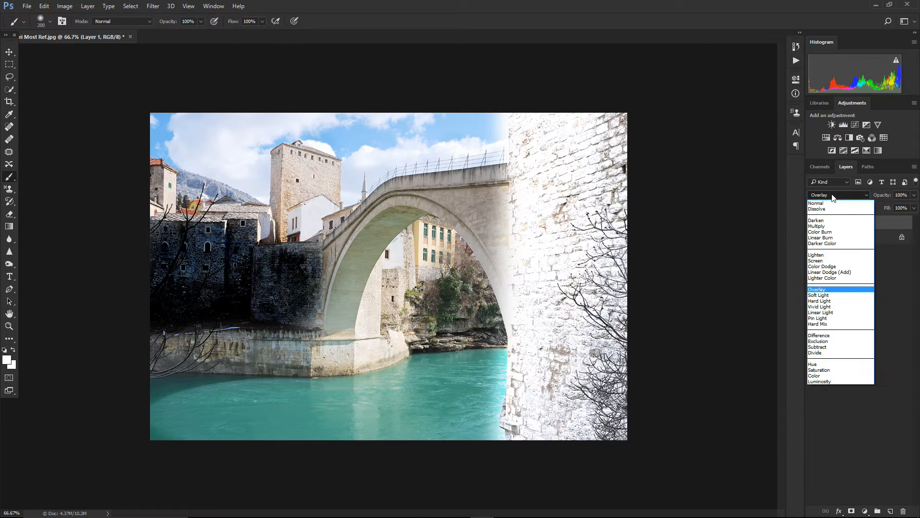
{"action": "left_click", "coordinate": [832, 301]}
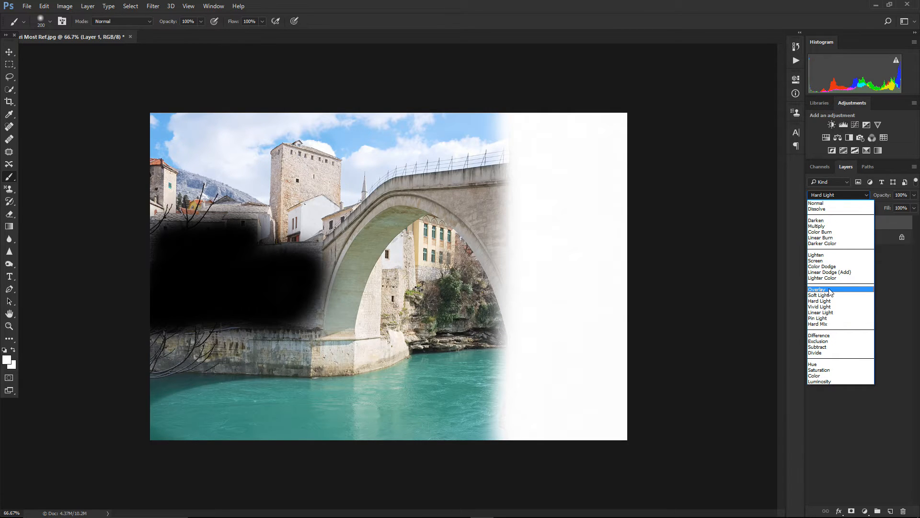
{"action": "left_click", "coordinate": [829, 290]}
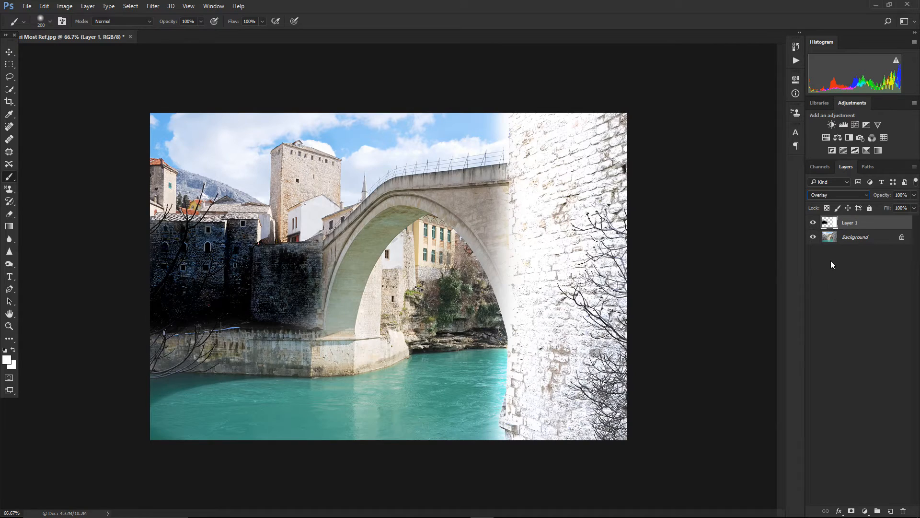
Delete the painted Layer 1, add a new empty layer above the Background and set its blend mode to Overlay
{"action": "left_click_drag", "start_coordinate": [854, 223], "coordinate": [905, 511]}
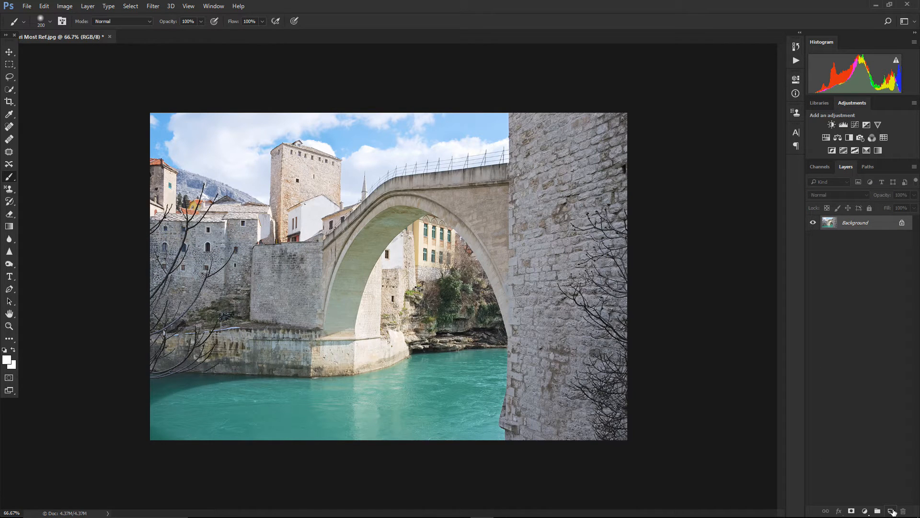
{"action": "left_click", "coordinate": [891, 511]}
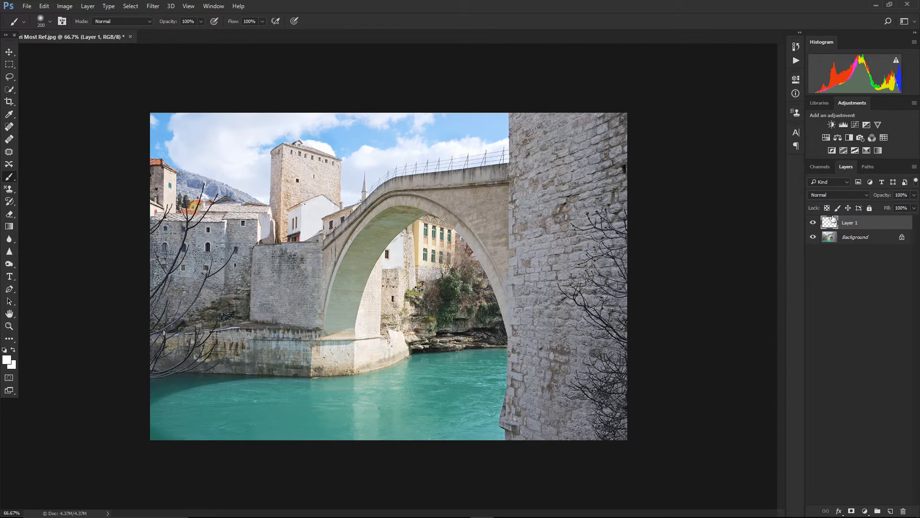
{"action": "left_click", "coordinate": [839, 195]}
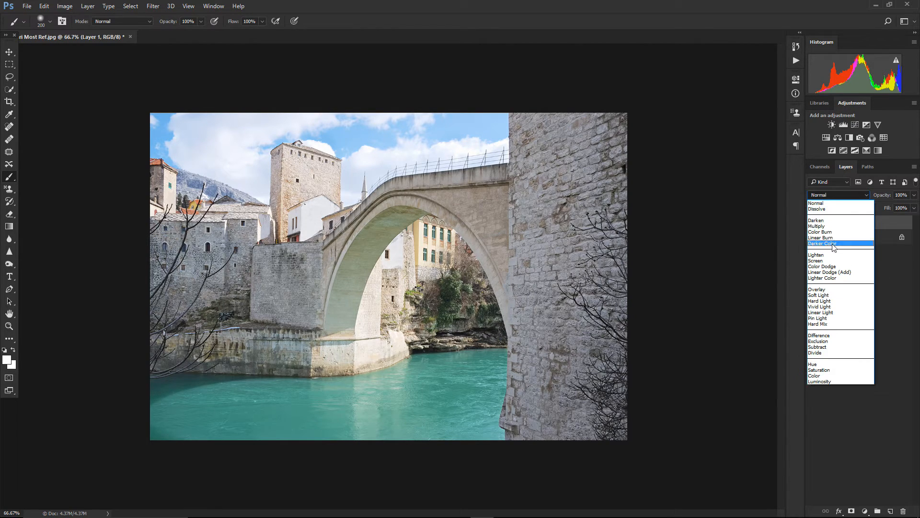
{"action": "left_click", "coordinate": [823, 289]}
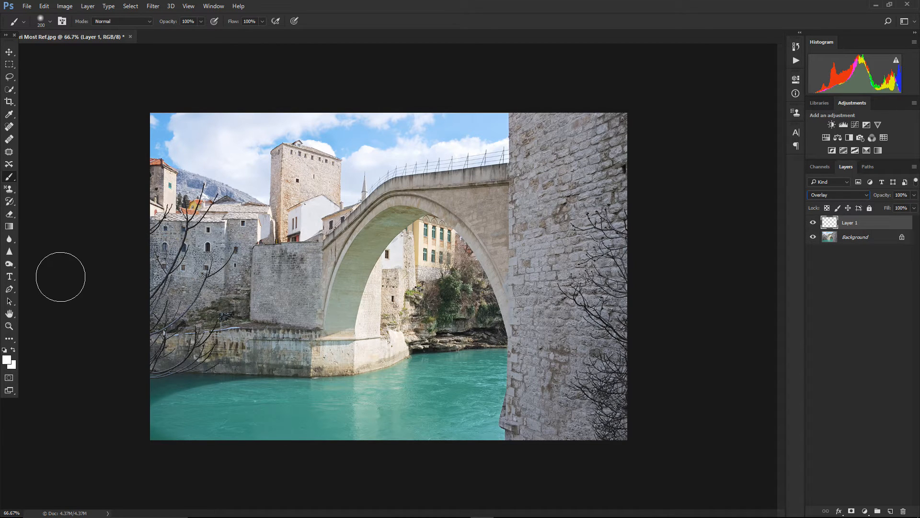
Fill the new layer with 50% Gray in Normal mode at 100% opacity
{"action": "left_click", "coordinate": [44, 7]}
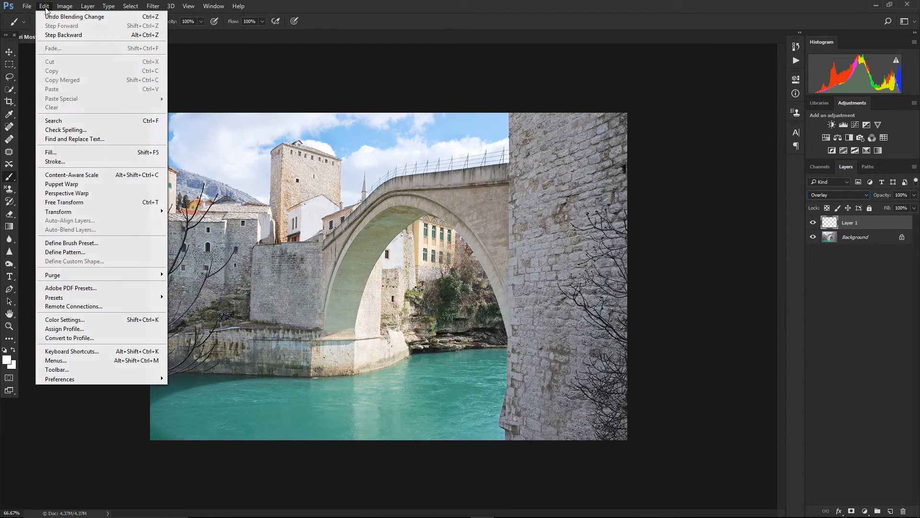
{"action": "left_click", "coordinate": [68, 152]}
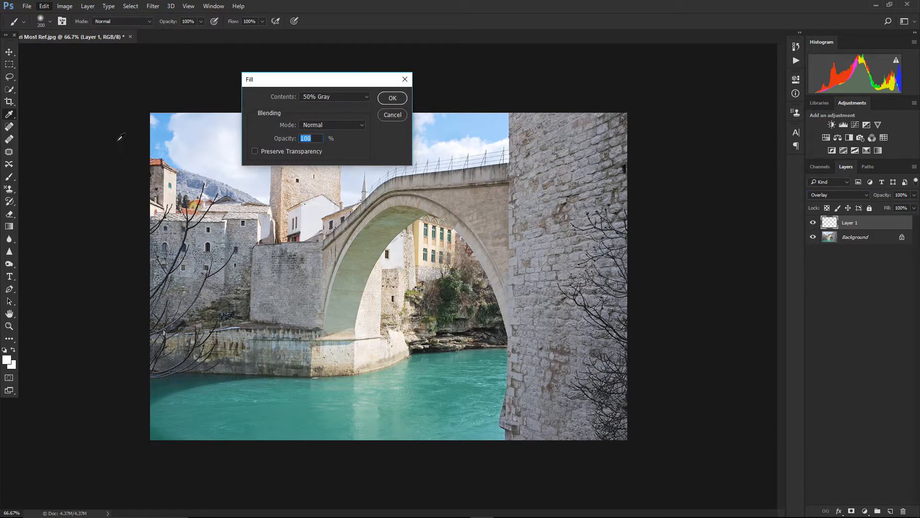
{"action": "left_click", "coordinate": [315, 97]}
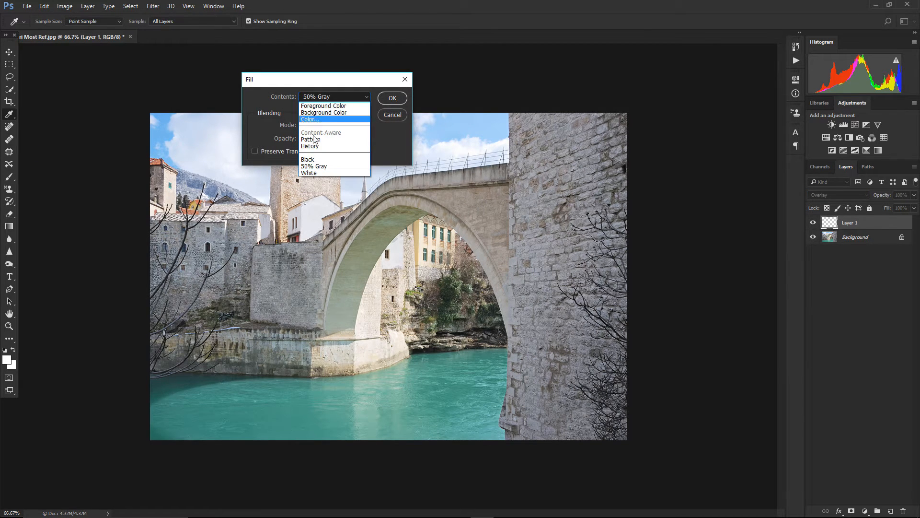
{"action": "left_click", "coordinate": [311, 165]}
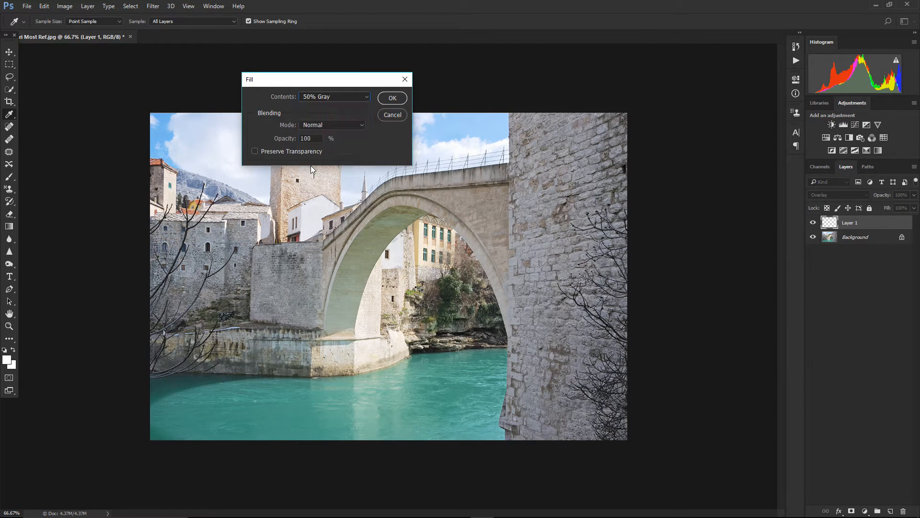
{"action": "left_click", "coordinate": [391, 98]}
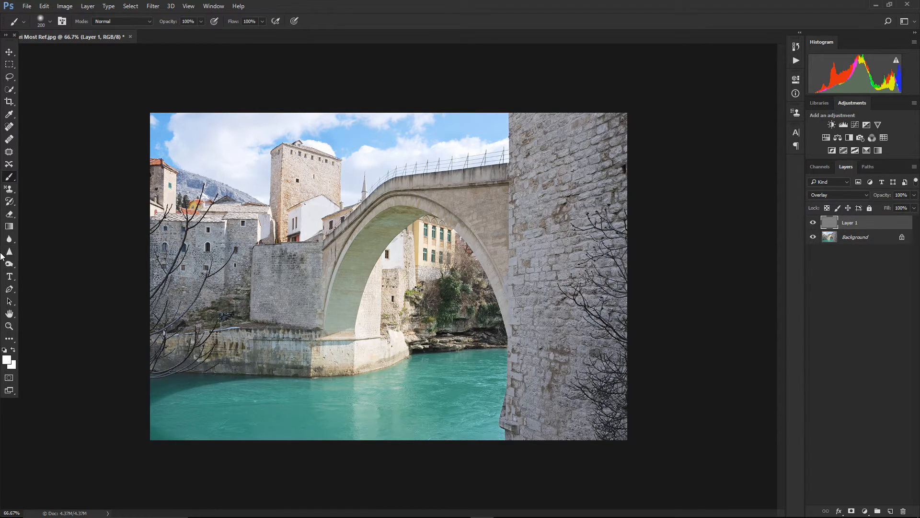
Lighten the whole stone wall right of the bridge on the grey layer with the Dodge Tool, range set to Midtones
{"action": "left_click_drag", "start_coordinate": [11, 267], "coordinate": [29, 265]}
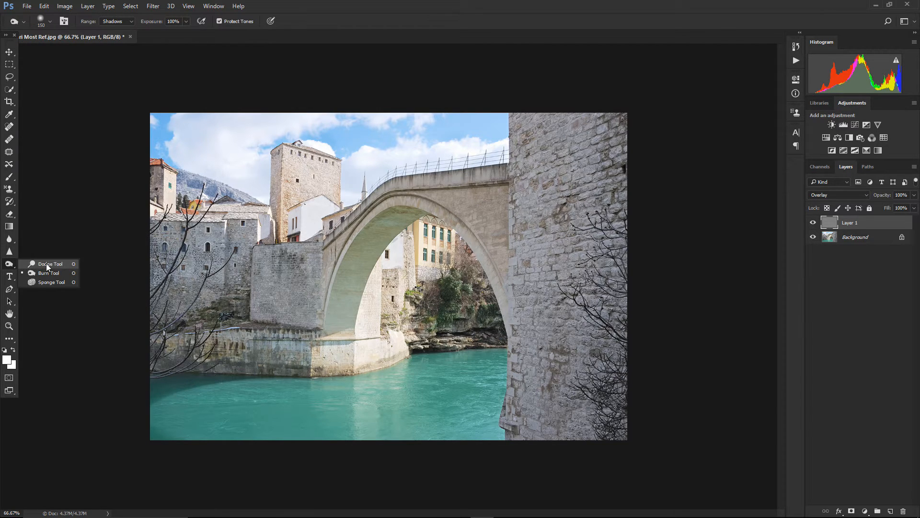
{"action": "left_click", "coordinate": [46, 263]}
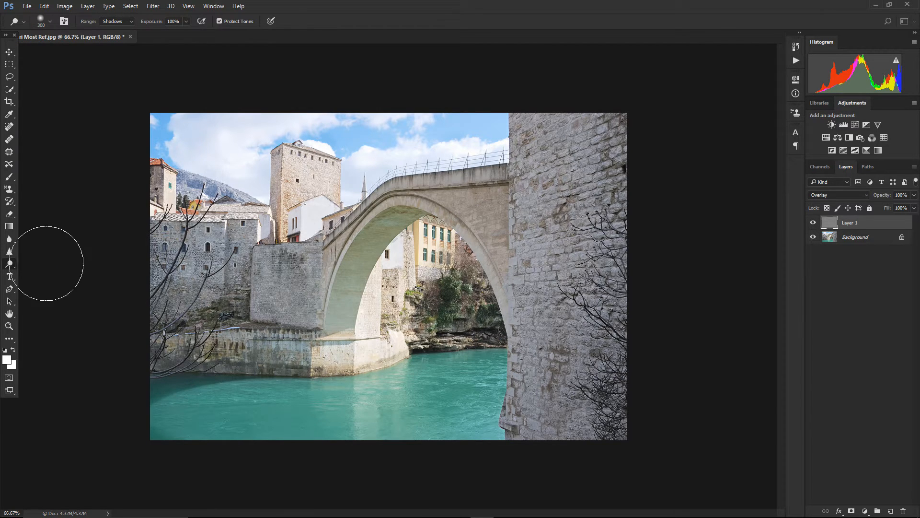
{"action": "left_click", "coordinate": [127, 23]}
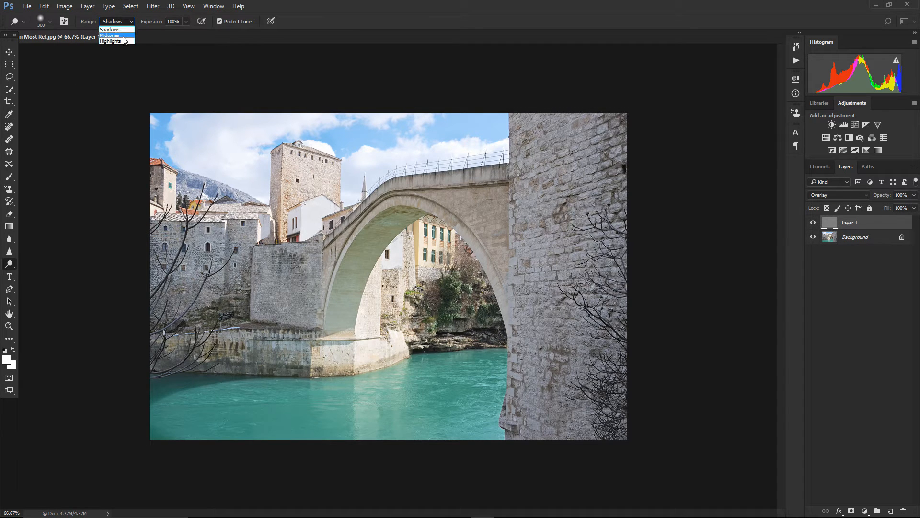
{"action": "left_click", "coordinate": [123, 37]}
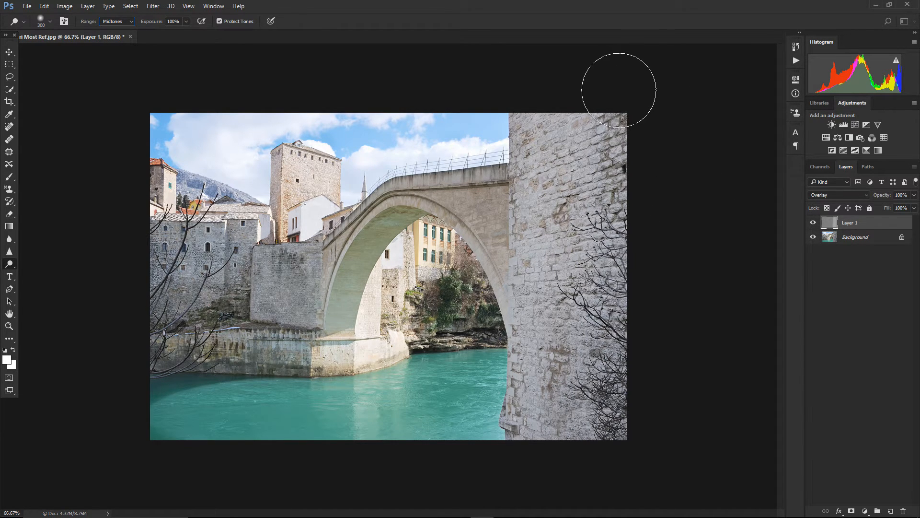
{"action": "mouse_move", "coordinate": [620, 150]}
{"action": "left_mouse_down"}
{"action": "mouse_move", "coordinate": [620, 369]}
{"action": "mouse_move", "coordinate": [606, 365]}
{"action": "mouse_move", "coordinate": [565, 125]}
{"action": "mouse_move", "coordinate": [547, 155]}
{"action": "mouse_move", "coordinate": [541, 476]}
{"action": "left_mouse_up"}
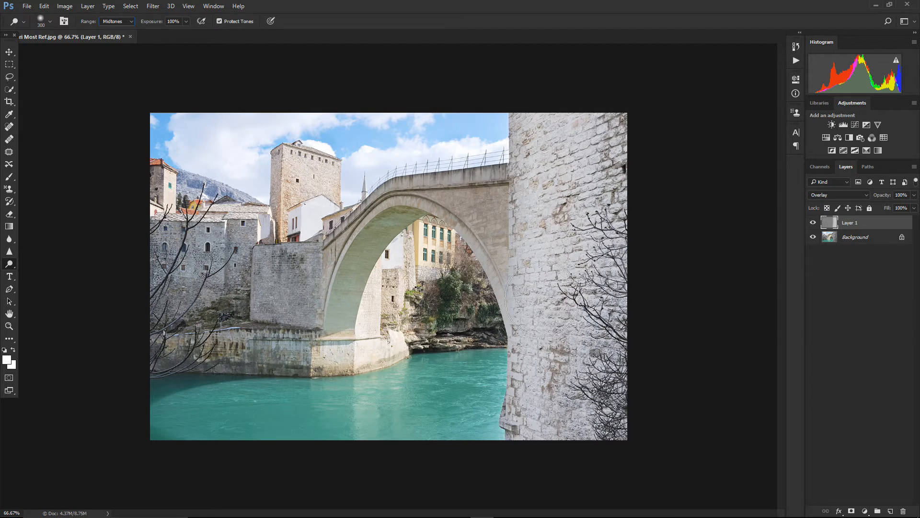
Darken the stone walls left of the bridge on the grey layer with the Burn Tool
{"action": "right_click", "coordinate": [10, 265]}
{"action": "left_click", "coordinate": [46, 273]}
{"action": "mouse_move", "coordinate": [151, 236]}
{"action": "left_mouse_down"}
{"action": "mouse_move", "coordinate": [240, 234]}
{"action": "mouse_move", "coordinate": [241, 248]}
{"action": "mouse_move", "coordinate": [178, 260]}
{"action": "mouse_move", "coordinate": [170, 271]}
{"action": "mouse_move", "coordinate": [251, 279]}
{"action": "mouse_move", "coordinate": [144, 303]}
{"action": "mouse_move", "coordinate": [298, 308]}
{"action": "mouse_move", "coordinate": [304, 264]}
{"action": "mouse_move", "coordinate": [255, 267]}
{"action": "mouse_move", "coordinate": [231, 287]}
{"action": "mouse_move", "coordinate": [275, 267]}
{"action": "left_mouse_up"}
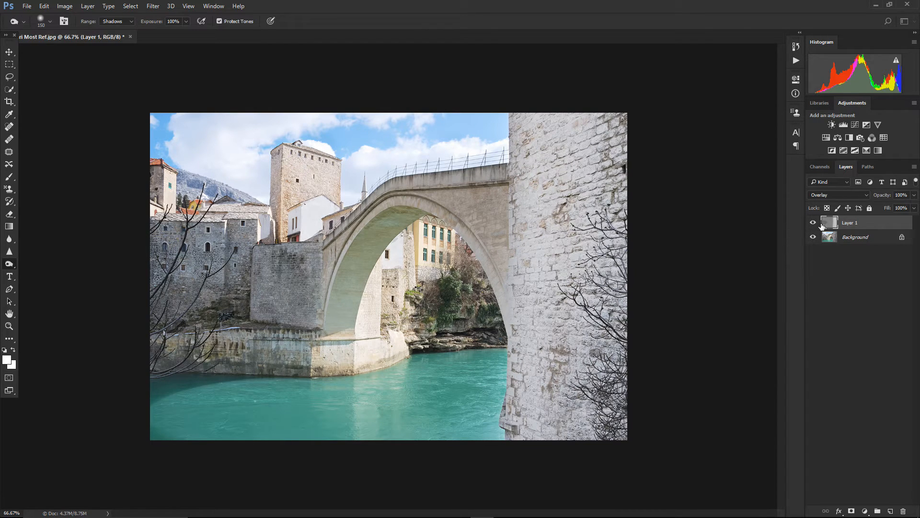
{"action": "mouse_move", "coordinate": [171, 237]}
{"action": "left_mouse_down"}
{"action": "mouse_move", "coordinate": [248, 243]}
{"action": "mouse_move", "coordinate": [167, 265]}
{"action": "mouse_move", "coordinate": [139, 290]}
{"action": "mouse_move", "coordinate": [297, 307]}
{"action": "mouse_move", "coordinate": [296, 260]}
{"action": "mouse_move", "coordinate": [259, 266]}
{"action": "left_mouse_up"}
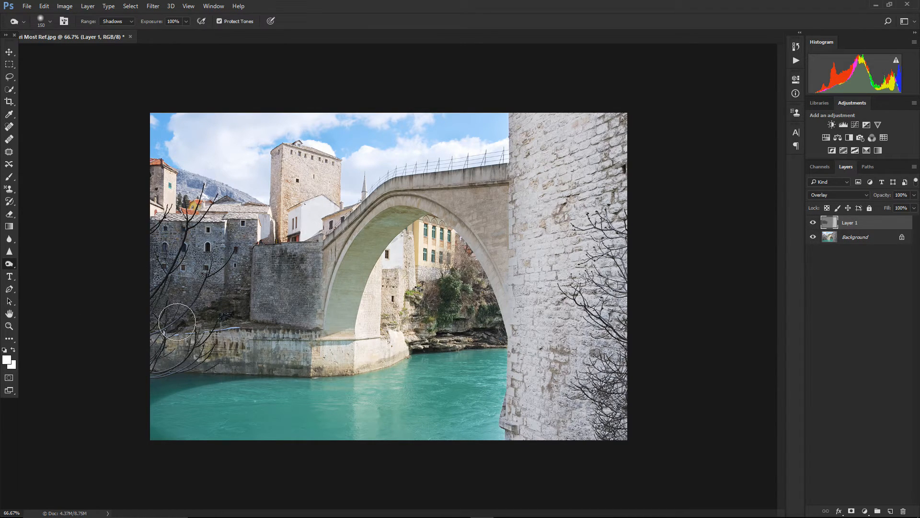
Try Layer 1's opacity slider, ending at 100%
{"action": "left_click", "coordinate": [915, 195]}
{"action": "mouse_move", "coordinate": [904, 210]}
{"action": "left_mouse_down"}
{"action": "mouse_move", "coordinate": [895, 211]}
{"action": "mouse_move", "coordinate": [917, 211]}
{"action": "left_mouse_up"}
{"action": "left_click", "coordinate": [872, 295]}
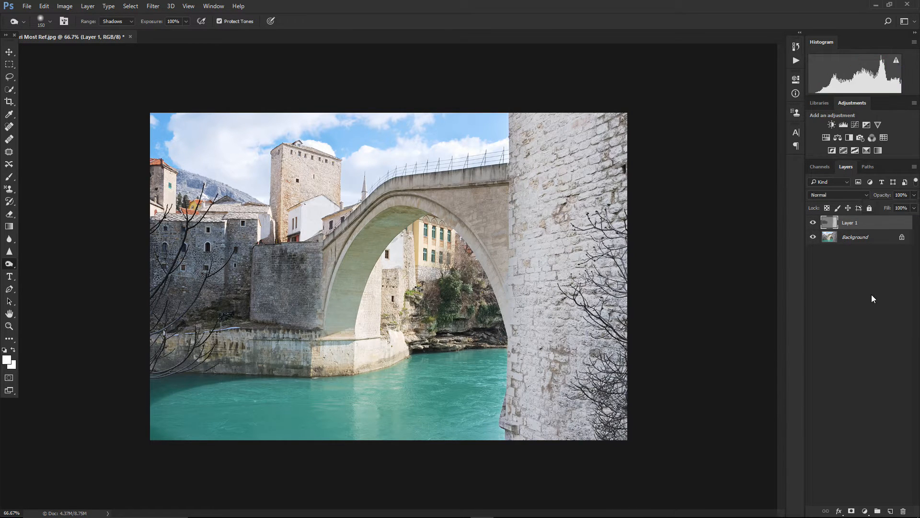
Switch Layer 1 to Normal to view the dodge and burn marks on the grey, and return it to Overlay
{"action": "left_click", "coordinate": [847, 226]}
{"action": "left_click", "coordinate": [839, 194]}
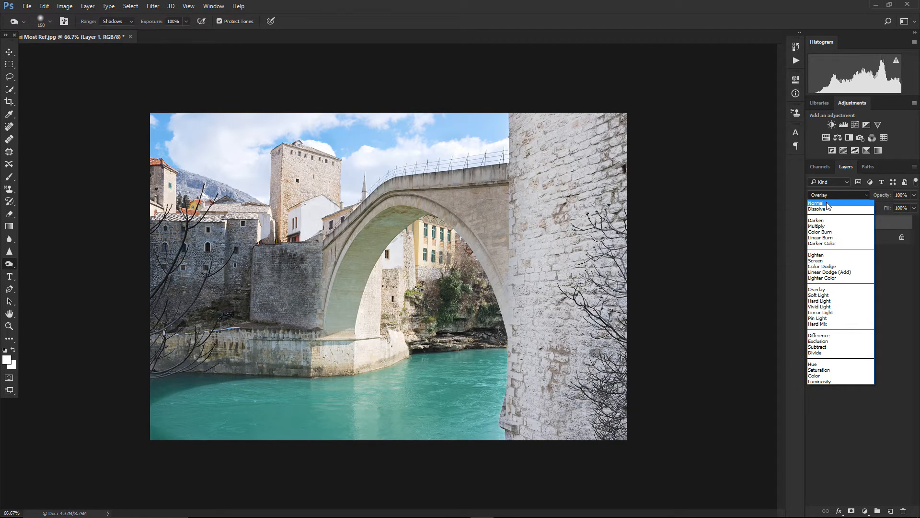
{"action": "left_click", "coordinate": [828, 203]}
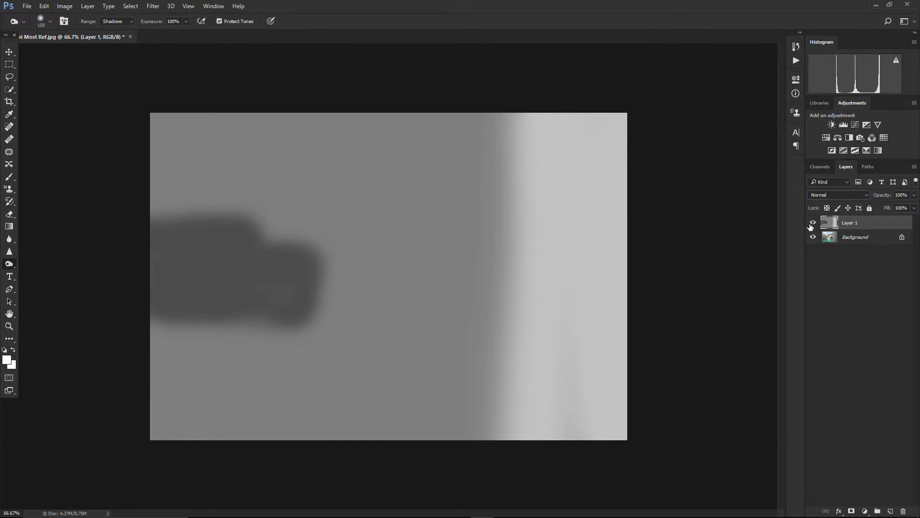
{"action": "left_click", "coordinate": [828, 196]}
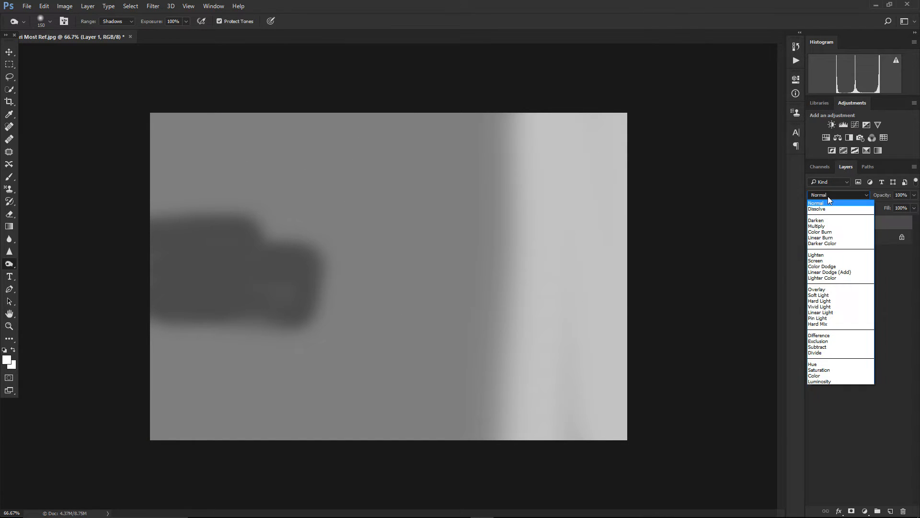
{"action": "left_click", "coordinate": [824, 290]}
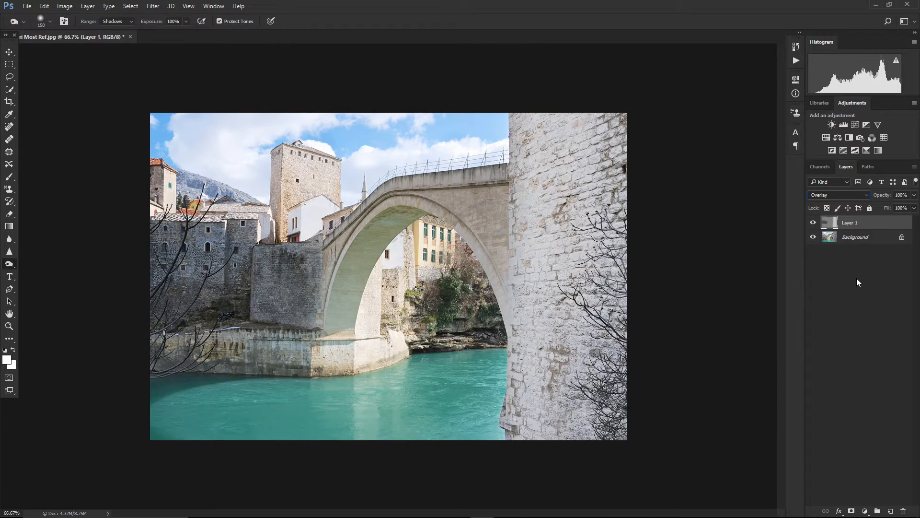
Set Layer 1's blend mode to Soft Light and hide the layer to compare with the original photo
{"action": "left_click", "coordinate": [858, 197]}
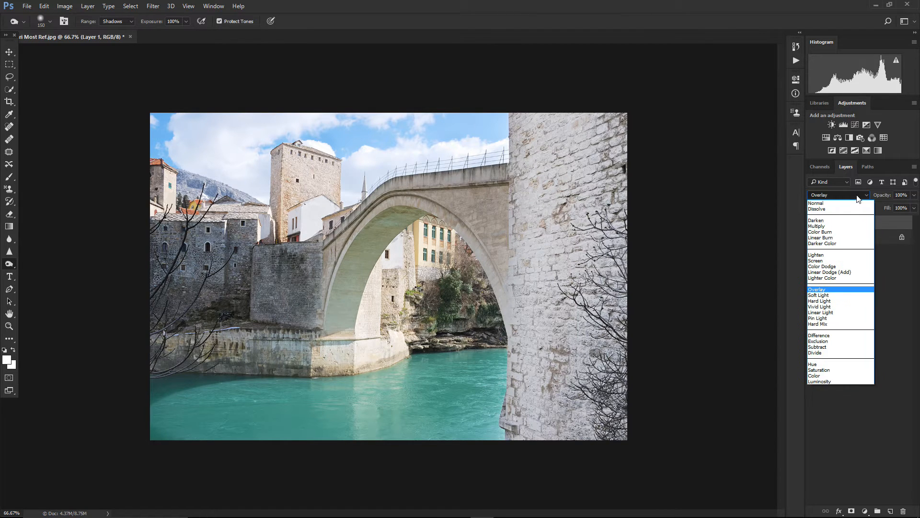
{"action": "left_click", "coordinate": [831, 295]}
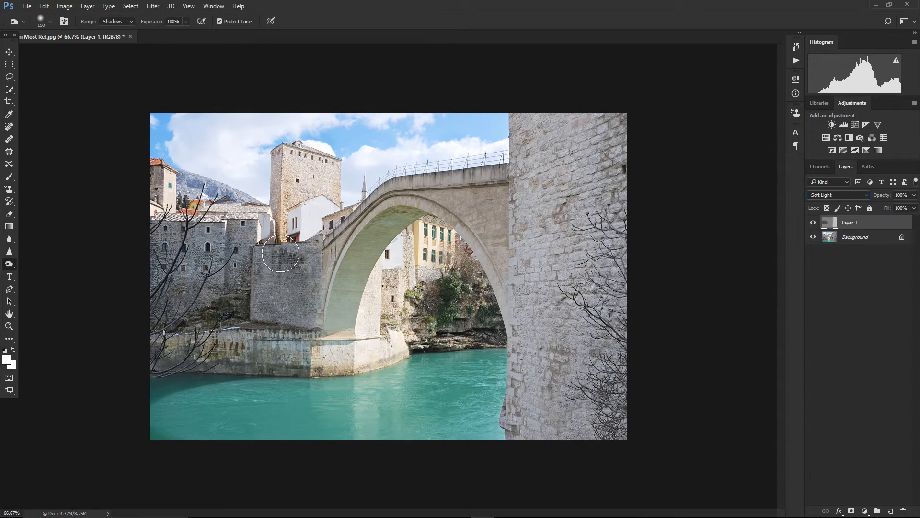
{"action": "left_click", "coordinate": [814, 224]}
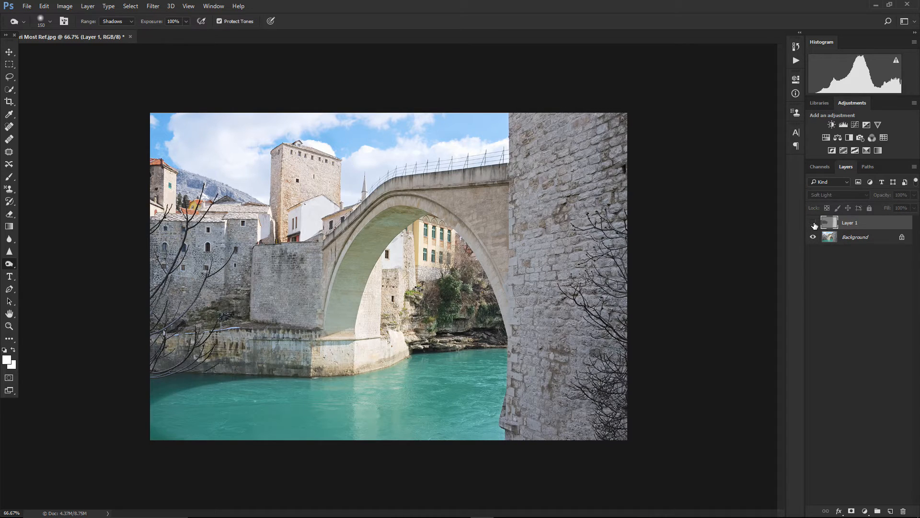
Show Layer 1 again and set its blend mode to Hard Light
{"action": "left_click", "coordinate": [814, 224]}
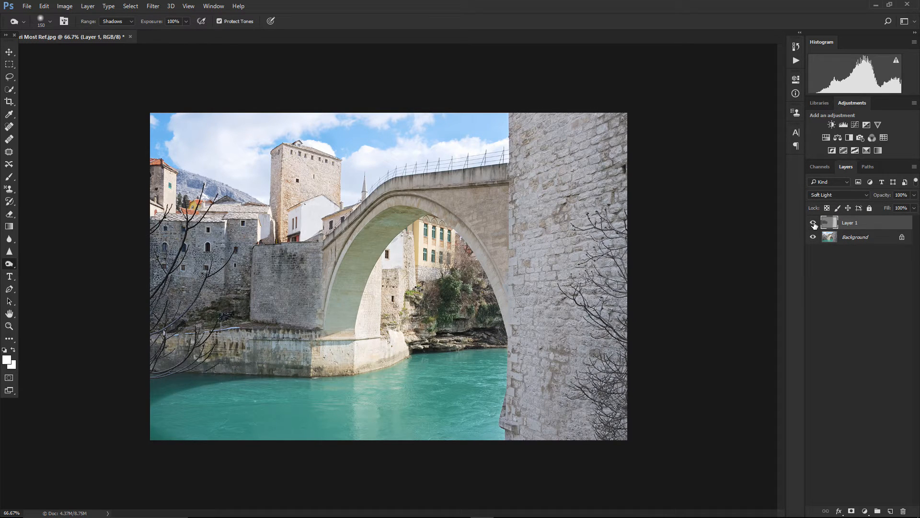
{"action": "left_click", "coordinate": [833, 196]}
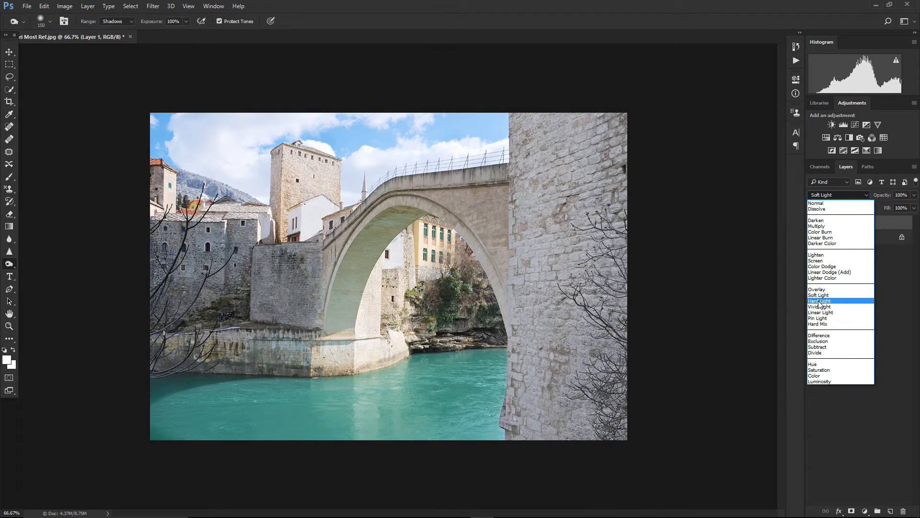
{"action": "left_click", "coordinate": [820, 301]}
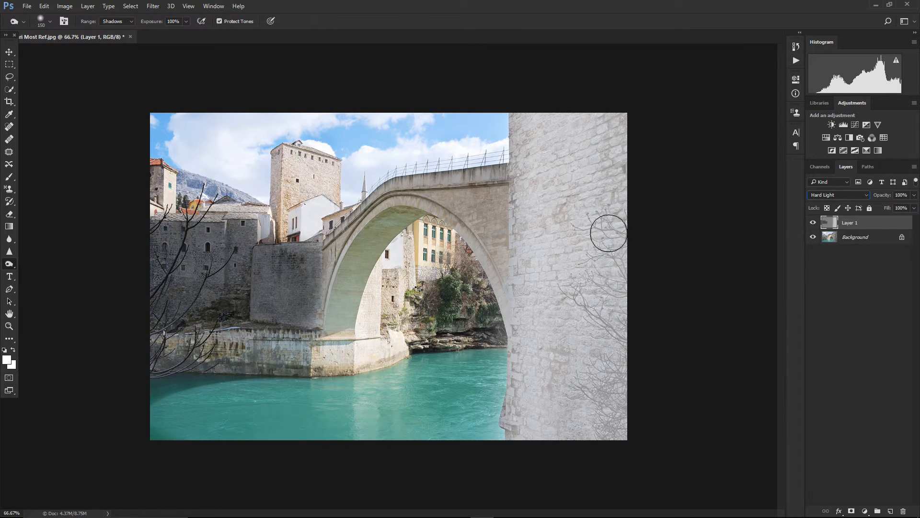
Switch Layer 1 to Overlay to compare the stone walls, and return it to Hard Light
{"action": "left_click", "coordinate": [837, 195]}
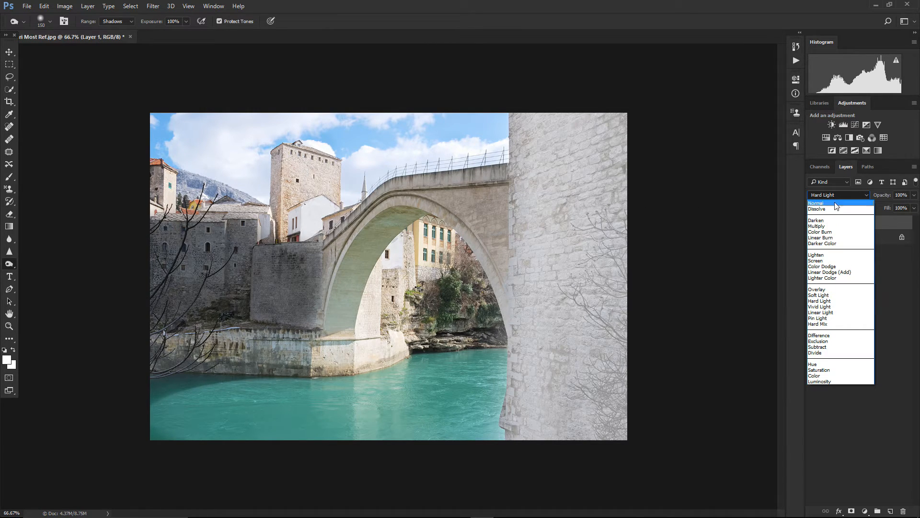
{"action": "left_click", "coordinate": [823, 290]}
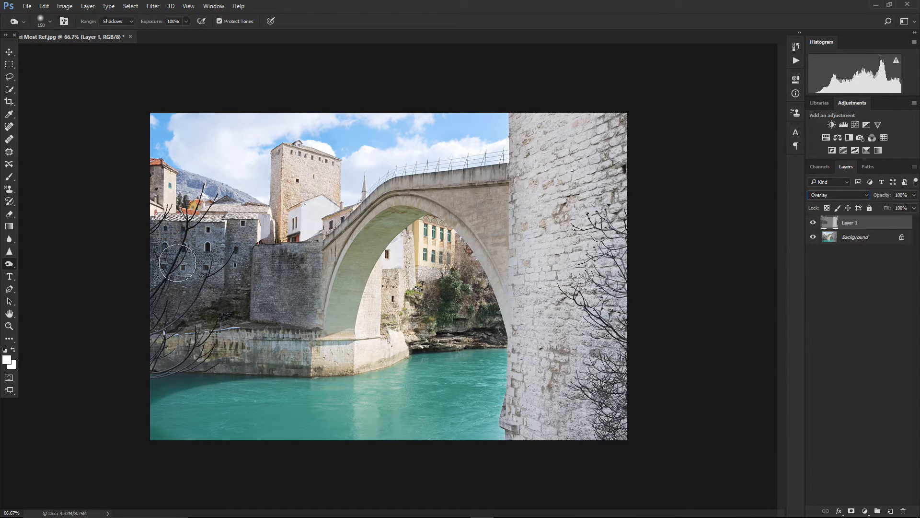
{"action": "left_click", "coordinate": [834, 195]}
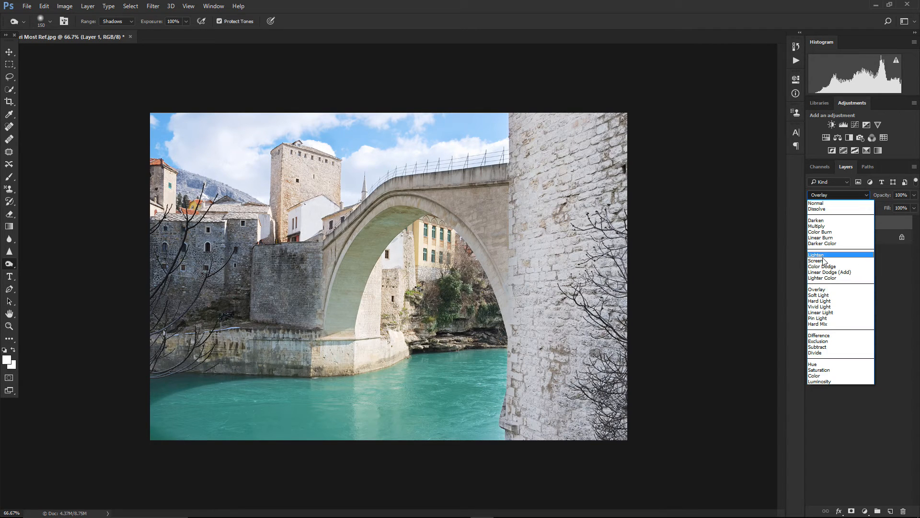
{"action": "left_click", "coordinate": [823, 304]}
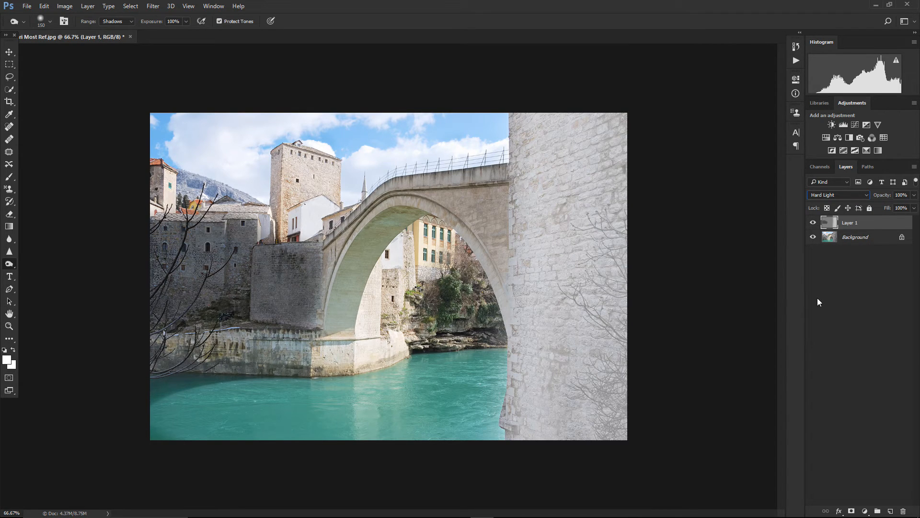
Paint the stone wall right of the bridge pure red (ff0000) with the Brush on Layer 1, and set the layer to Soft Light
{"action": "key", "text": "b"}
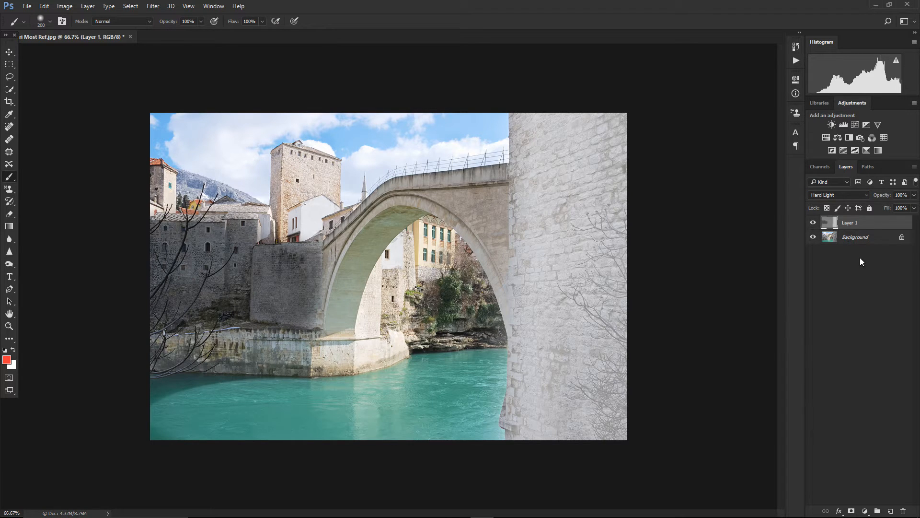
{"action": "left_click", "coordinate": [5, 361]}
{"action": "left_click_drag", "start_coordinate": [285, 112], "coordinate": [339, 66]}
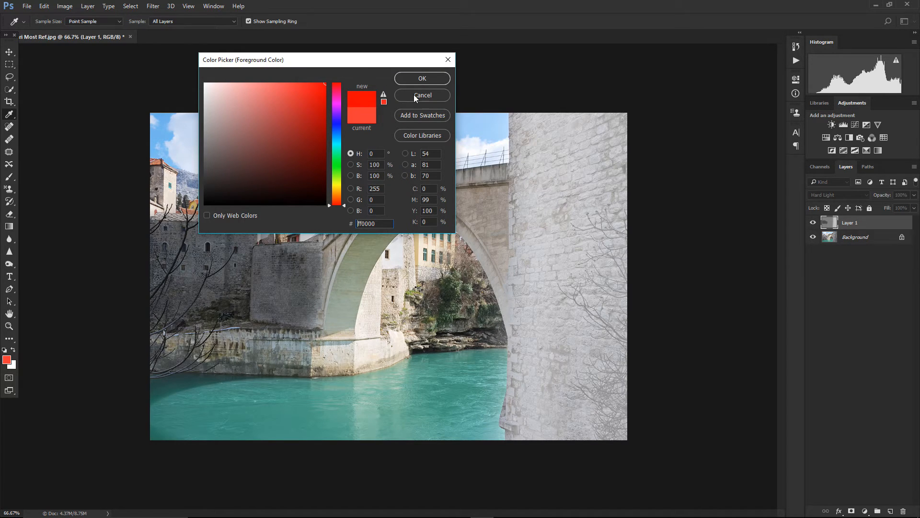
{"action": "left_click", "coordinate": [422, 79]}
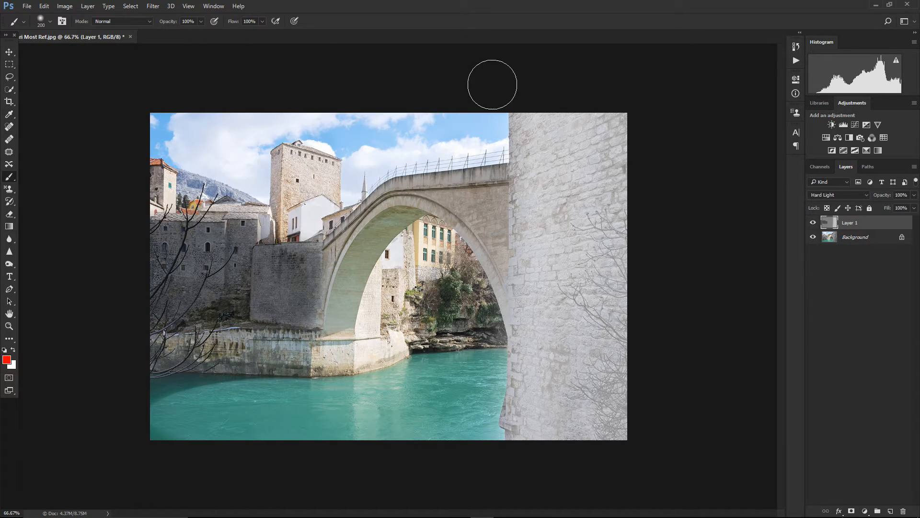
{"action": "mouse_move", "coordinate": [638, 112]}
{"action": "left_mouse_down"}
{"action": "mouse_move", "coordinate": [542, 117]}
{"action": "mouse_move", "coordinate": [615, 141]}
{"action": "mouse_move", "coordinate": [545, 153]}
{"action": "mouse_move", "coordinate": [635, 170]}
{"action": "mouse_move", "coordinate": [553, 183]}
{"action": "mouse_move", "coordinate": [608, 203]}
{"action": "mouse_move", "coordinate": [580, 227]}
{"action": "mouse_move", "coordinate": [562, 296]}
{"action": "mouse_move", "coordinate": [574, 331]}
{"action": "mouse_move", "coordinate": [605, 353]}
{"action": "mouse_move", "coordinate": [612, 382]}
{"action": "left_mouse_up"}
{"action": "mouse_move", "coordinate": [556, 338]}
{"action": "left_mouse_down"}
{"action": "mouse_move", "coordinate": [532, 130]}
{"action": "mouse_move", "coordinate": [541, 393]}
{"action": "mouse_move", "coordinate": [531, 440]}
{"action": "mouse_move", "coordinate": [536, 208]}
{"action": "mouse_move", "coordinate": [575, 192]}
{"action": "left_mouse_up"}
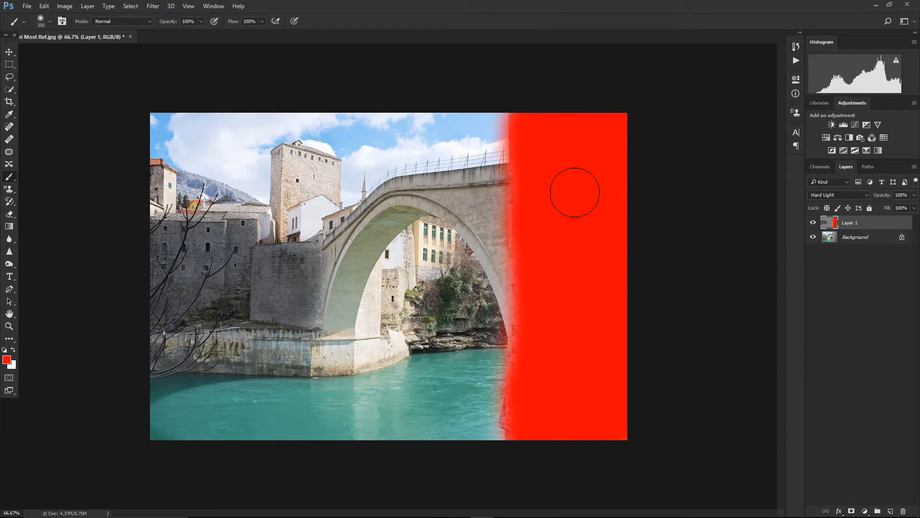
{"action": "left_click", "coordinate": [827, 194]}
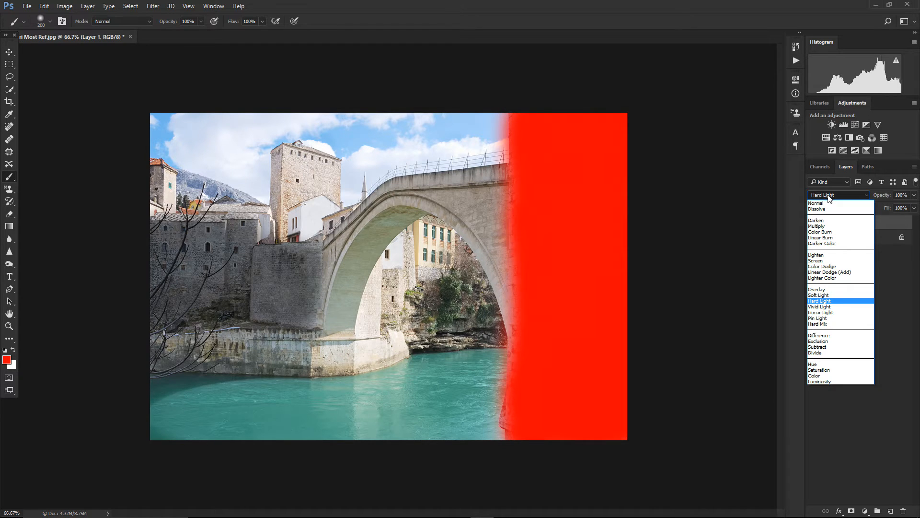
{"action": "left_click", "coordinate": [822, 295]}
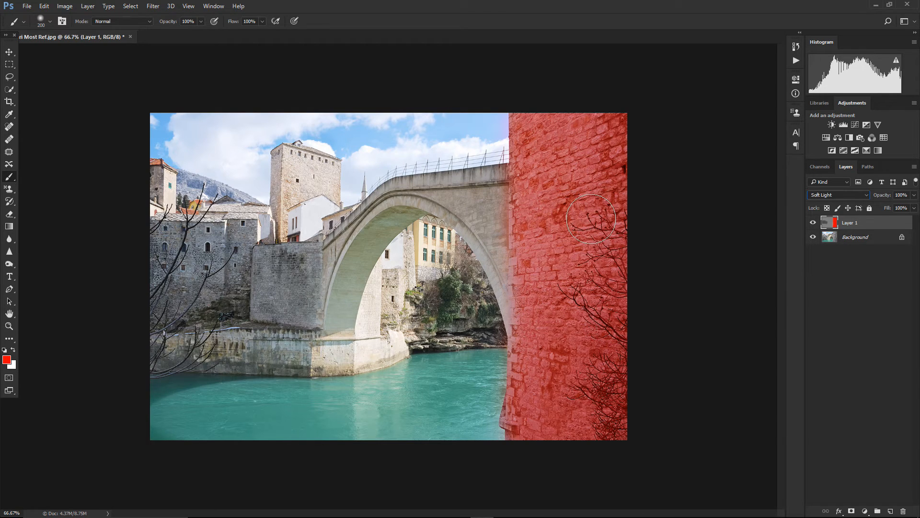
Repaint the wall right of the bridge in light pink (ffb1b1) and try Layer 1's opacity, ending at 100%
{"action": "left_click", "coordinate": [7, 360]}
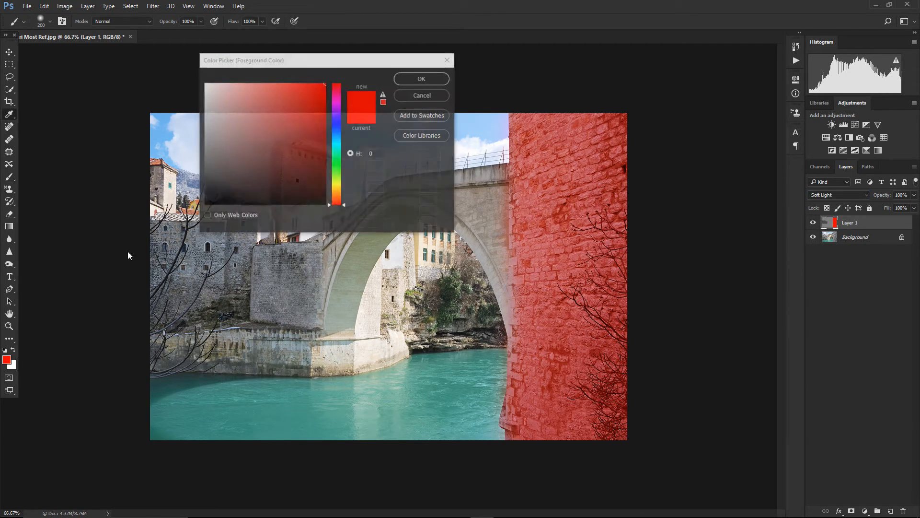
{"action": "left_click_drag", "start_coordinate": [259, 114], "coordinate": [242, 77]}
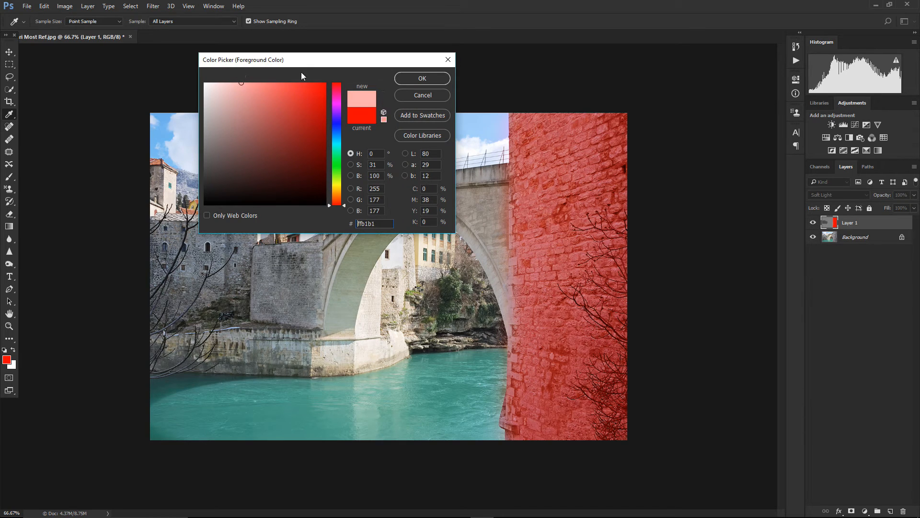
{"action": "left_click", "coordinate": [430, 77]}
{"action": "mouse_move", "coordinate": [641, 99]}
{"action": "left_mouse_down"}
{"action": "mouse_move", "coordinate": [627, 277]}
{"action": "mouse_move", "coordinate": [551, 254]}
{"action": "mouse_move", "coordinate": [527, 140]}
{"action": "mouse_move", "coordinate": [532, 336]}
{"action": "mouse_move", "coordinate": [586, 296]}
{"action": "mouse_move", "coordinate": [628, 408]}
{"action": "mouse_move", "coordinate": [553, 446]}
{"action": "mouse_move", "coordinate": [503, 412]}
{"action": "left_mouse_up"}
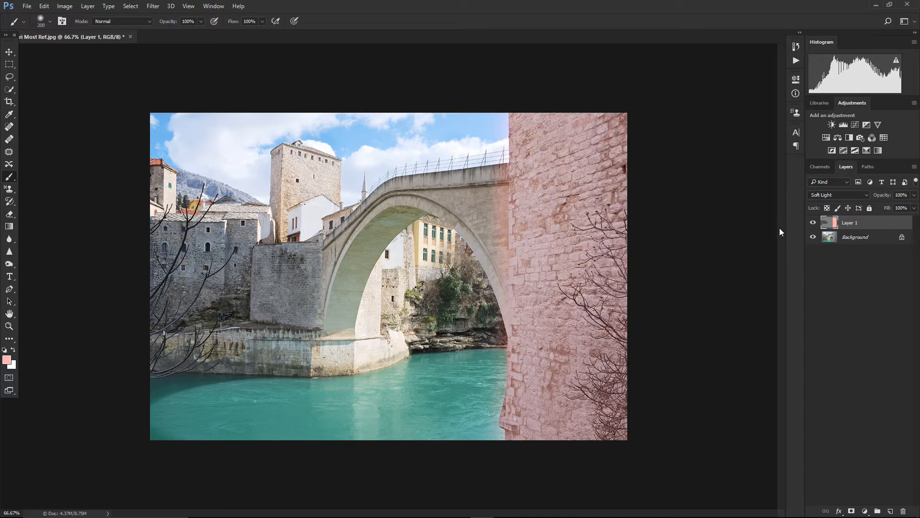
{"action": "left_click", "coordinate": [914, 196]}
{"action": "left_click_drag", "start_coordinate": [890, 207], "coordinate": [899, 207]}
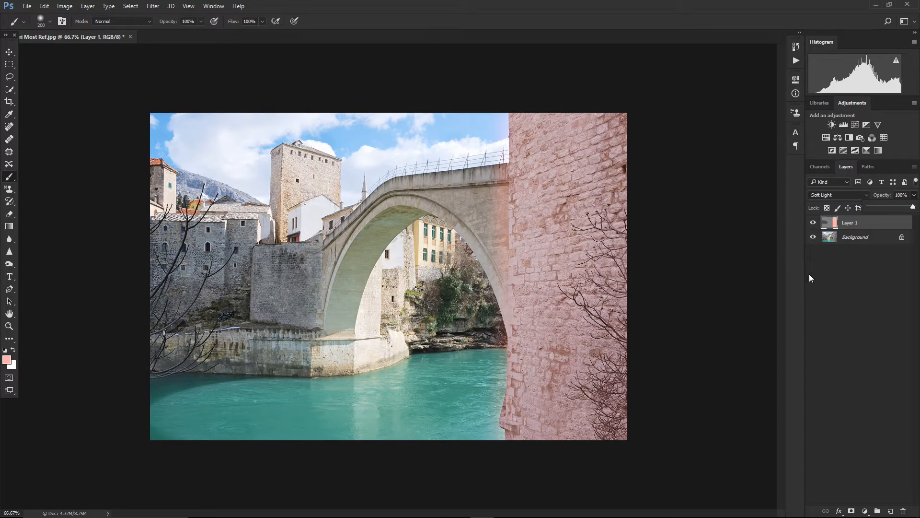
Paint the stone walls left of the bridge in medium green (42ad57) with the Brush on Layer 1
{"action": "left_click", "coordinate": [6, 360]}
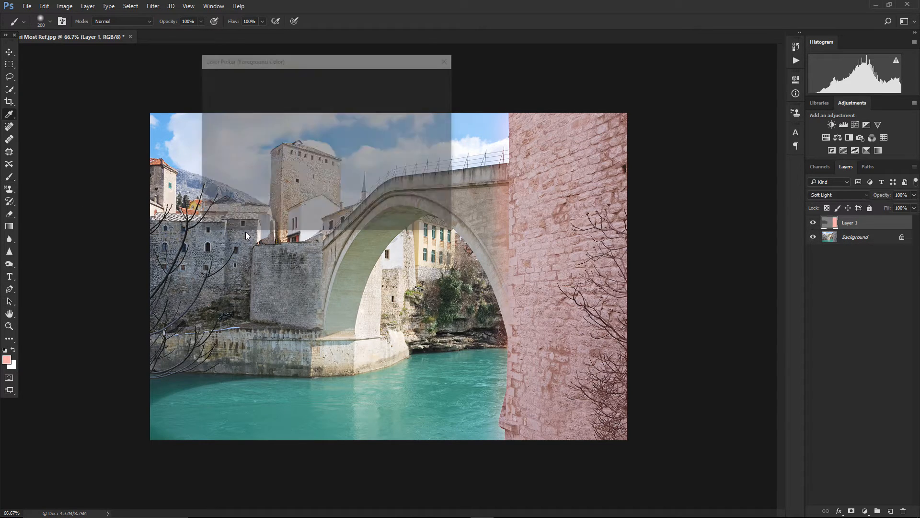
{"action": "left_click", "coordinate": [337, 155]}
{"action": "mouse_move", "coordinate": [283, 89]}
{"action": "left_mouse_down"}
{"action": "mouse_move", "coordinate": [312, 93]}
{"action": "mouse_move", "coordinate": [315, 103]}
{"action": "mouse_move", "coordinate": [271, 119]}
{"action": "mouse_move", "coordinate": [279, 122]}
{"action": "left_mouse_up"}
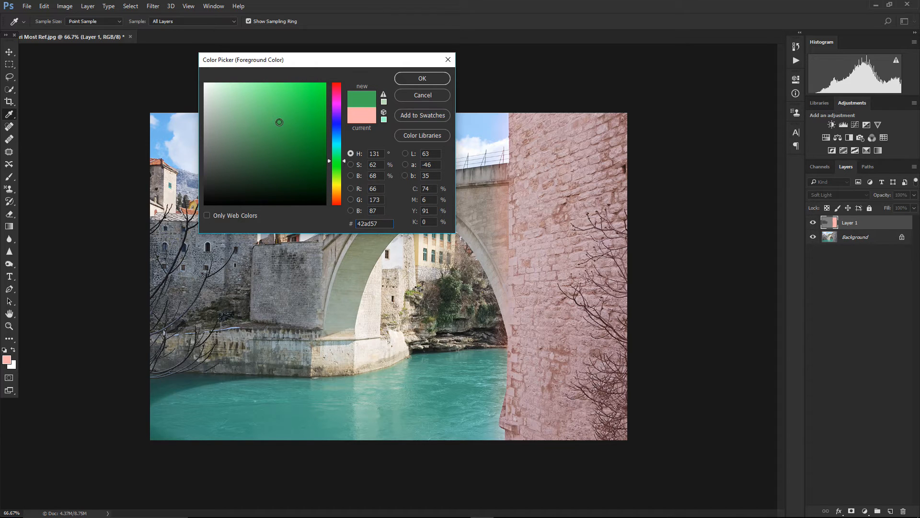
{"action": "left_click", "coordinate": [407, 79]}
{"action": "key", "text": "b"}
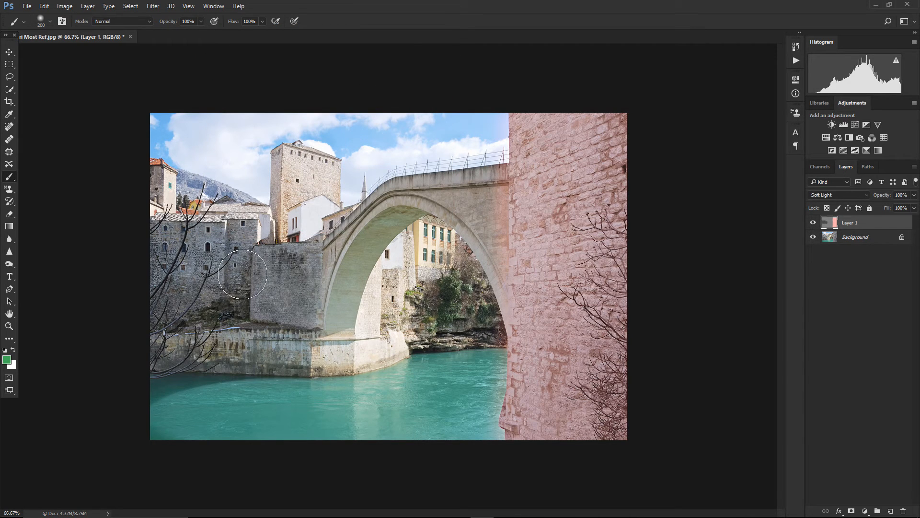
{"action": "mouse_move", "coordinate": [241, 274]}
{"action": "left_mouse_down"}
{"action": "mouse_move", "coordinate": [167, 286]}
{"action": "mouse_move", "coordinate": [237, 240]}
{"action": "mouse_move", "coordinate": [155, 250]}
{"action": "mouse_move", "coordinate": [155, 282]}
{"action": "mouse_move", "coordinate": [238, 291]}
{"action": "mouse_move", "coordinate": [162, 307]}
{"action": "mouse_move", "coordinate": [294, 298]}
{"action": "mouse_move", "coordinate": [295, 271]}
{"action": "mouse_move", "coordinate": [283, 262]}
{"action": "mouse_move", "coordinate": [293, 264]}
{"action": "mouse_move", "coordinate": [300, 310]}
{"action": "mouse_move", "coordinate": [114, 317]}
{"action": "mouse_move", "coordinate": [168, 291]}
{"action": "left_mouse_up"}
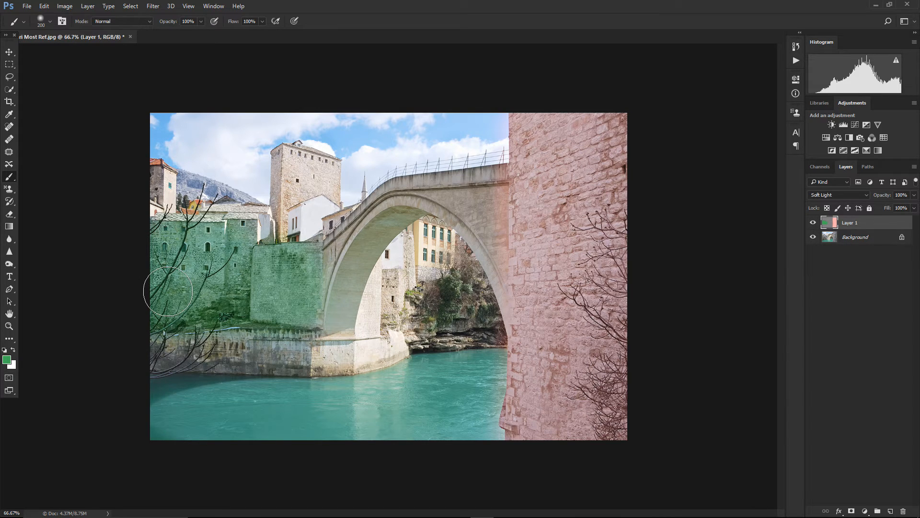
Repaint the walls left of the bridge in dark green (1e4c26) on Layer 1
{"action": "left_click", "coordinate": [7, 360]}
{"action": "left_click_drag", "start_coordinate": [281, 132], "coordinate": [279, 162]}
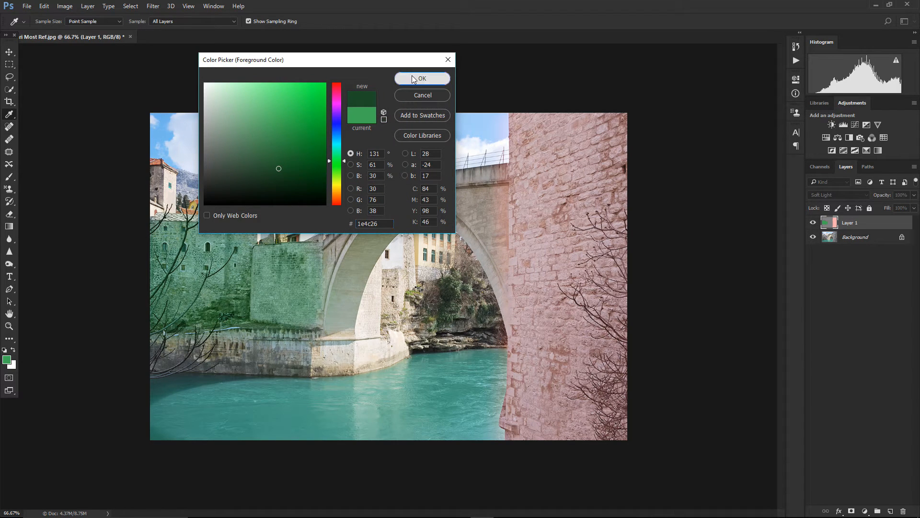
{"action": "key", "text": "Return"}
{"action": "mouse_move", "coordinate": [164, 230]}
{"action": "left_mouse_down"}
{"action": "mouse_move", "coordinate": [239, 245]}
{"action": "mouse_move", "coordinate": [244, 258]}
{"action": "mouse_move", "coordinate": [157, 274]}
{"action": "mouse_move", "coordinate": [245, 288]}
{"action": "mouse_move", "coordinate": [168, 305]}
{"action": "mouse_move", "coordinate": [301, 305]}
{"action": "mouse_move", "coordinate": [302, 259]}
{"action": "left_mouse_up"}
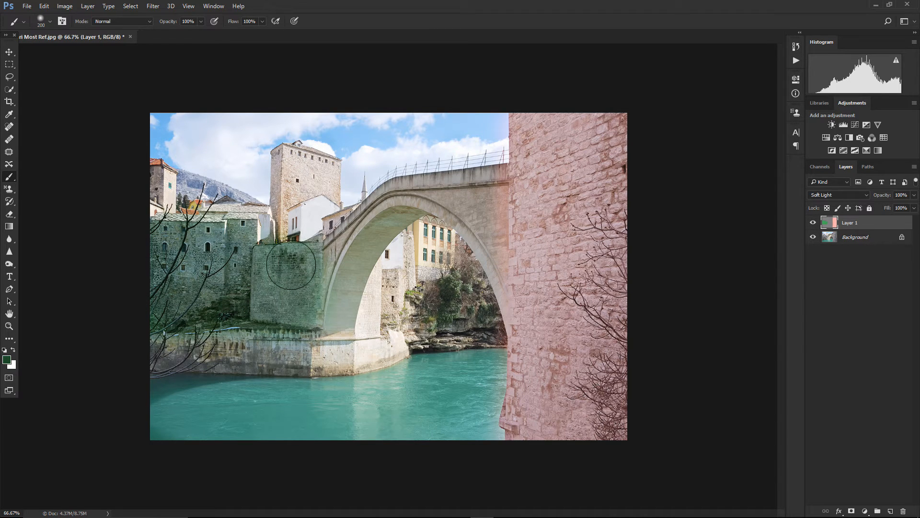
{"action": "mouse_move", "coordinate": [245, 254]}
{"action": "left_mouse_down"}
{"action": "mouse_move", "coordinate": [153, 253]}
{"action": "mouse_move", "coordinate": [144, 296]}
{"action": "mouse_move", "coordinate": [296, 317]}
{"action": "mouse_move", "coordinate": [292, 263]}
{"action": "left_mouse_up"}
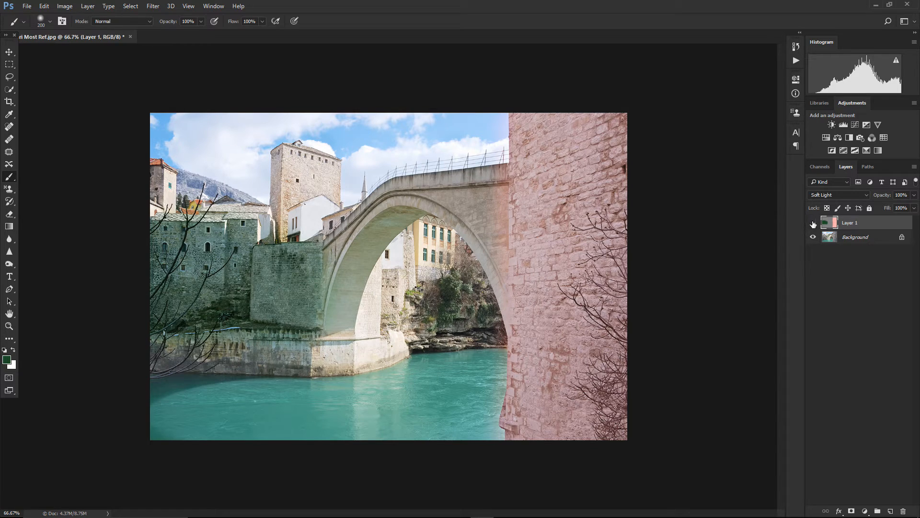
Toggle Layer 1's visibility to compare the colour tints with the original photo, leaving the layer shown
{"action": "left_click", "coordinate": [813, 223]}
{"action": "left_click", "coordinate": [813, 223]}
{"action": "left_click", "coordinate": [814, 223]}
{"action": "left_click", "coordinate": [814, 224]}
Compare Vivid Light and Hard Light on Layer 1 by switching its blend mode between them, ending on Hard Light
{"action": "left_click", "coordinate": [849, 195]}
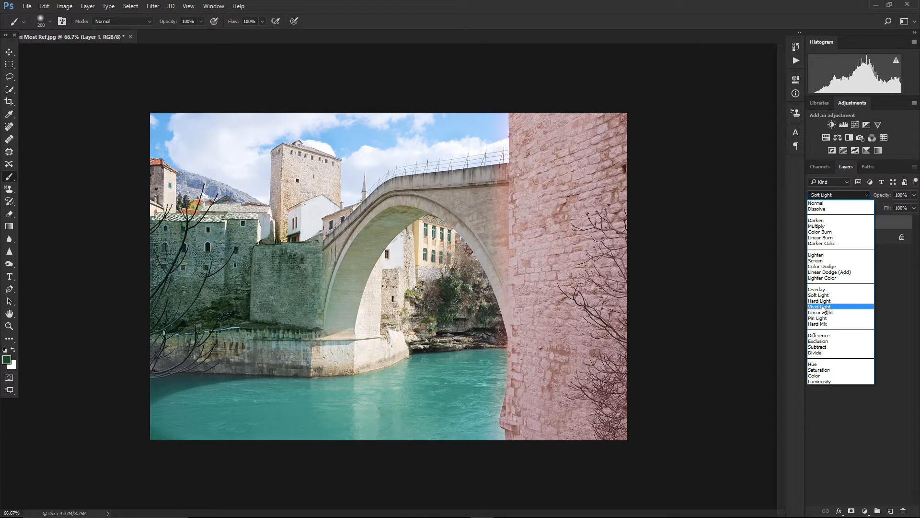
{"action": "left_click", "coordinate": [821, 307]}
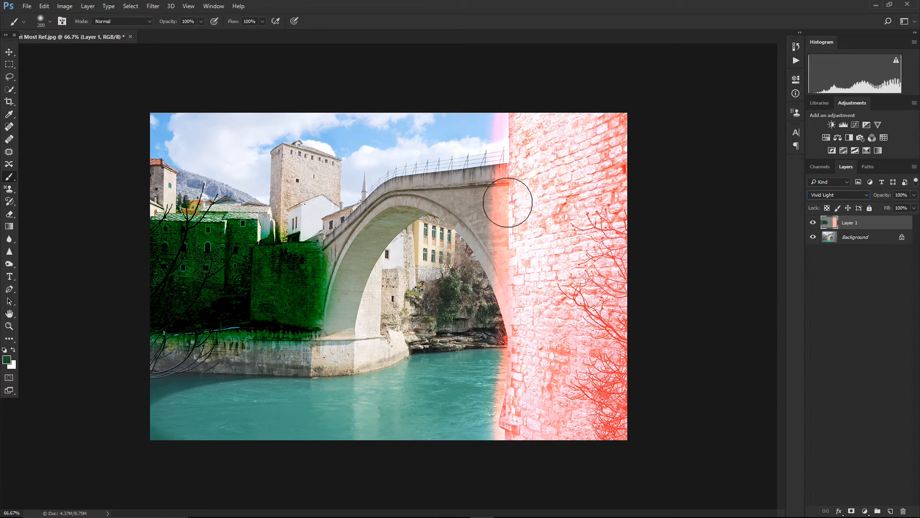
{"action": "left_click", "coordinate": [848, 195]}
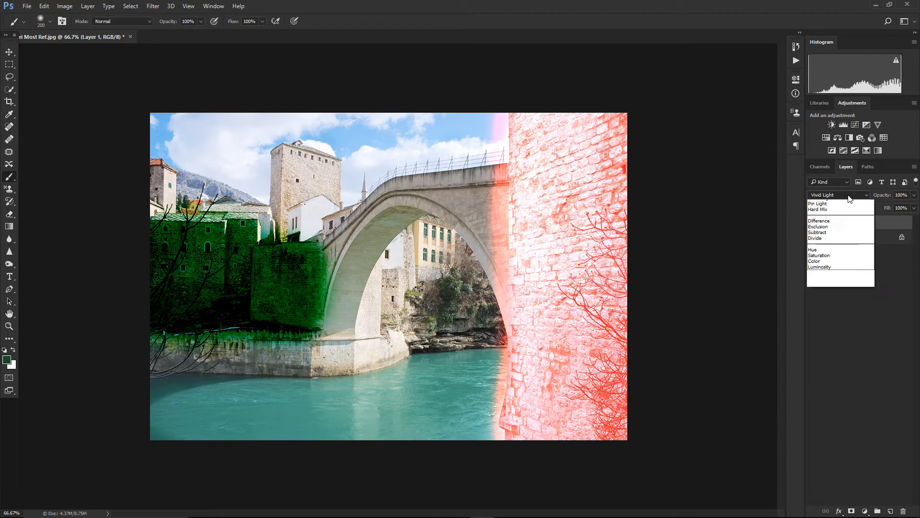
{"action": "left_click", "coordinate": [827, 301]}
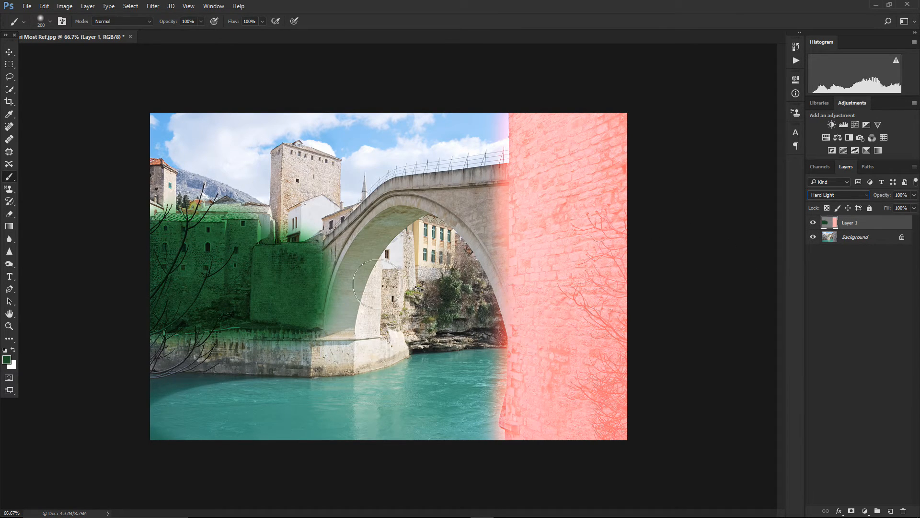
{"action": "left_click", "coordinate": [841, 196]}
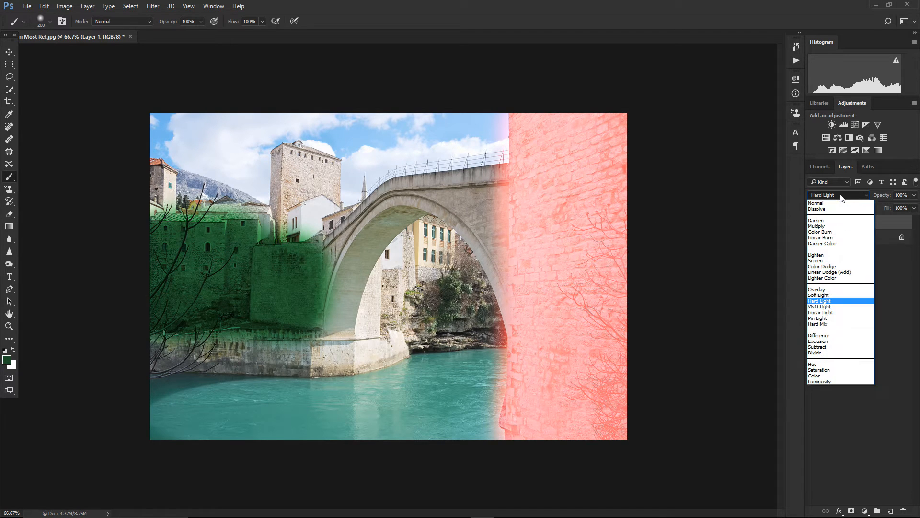
{"action": "left_click", "coordinate": [826, 307]}
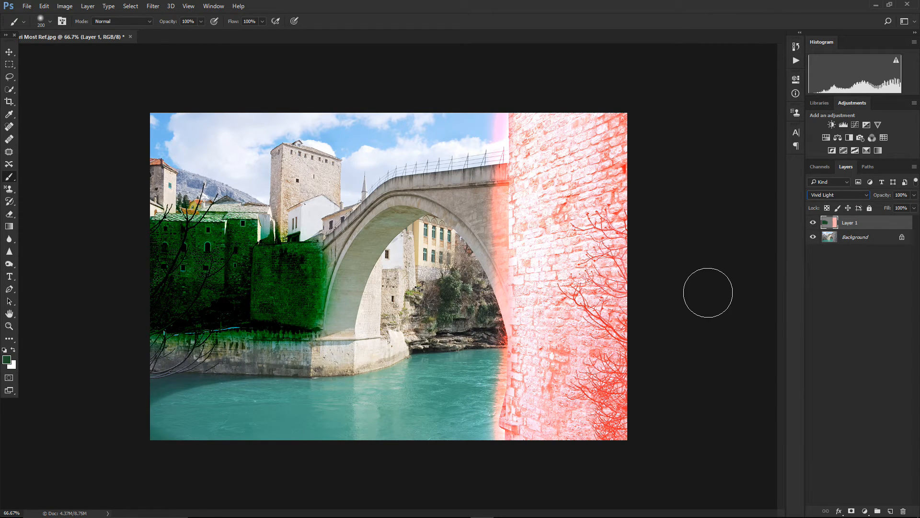
{"action": "left_click", "coordinate": [819, 196]}
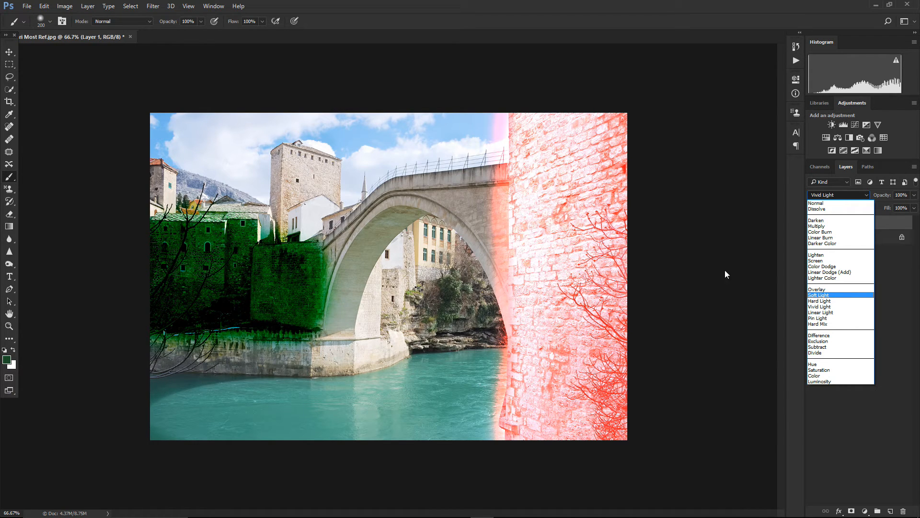
{"action": "left_click", "coordinate": [820, 301]}
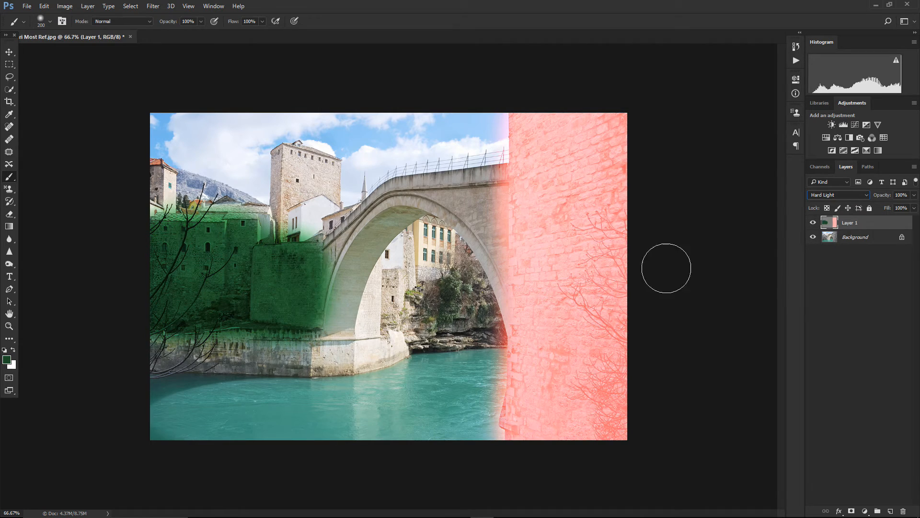
Paint over the green walls left of the bridge with dark grey (5a5a5a) using the Brush on Layer 1
{"action": "left_click", "coordinate": [7, 359]}
{"action": "mouse_move", "coordinate": [288, 149]}
{"action": "left_mouse_down"}
{"action": "mouse_move", "coordinate": [199, 152]}
{"action": "mouse_move", "coordinate": [189, 162]}
{"action": "left_mouse_up"}
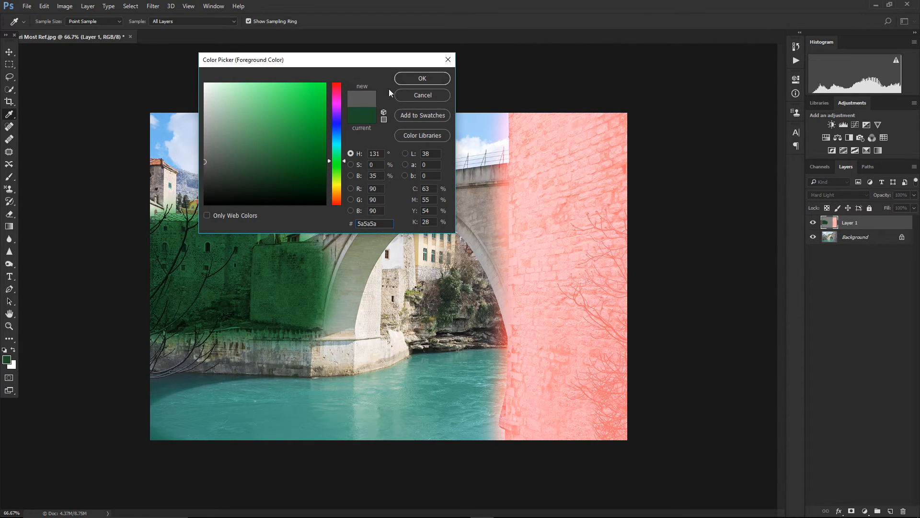
{"action": "left_click", "coordinate": [422, 78]}
{"action": "key", "text": "b"}
{"action": "mouse_move", "coordinate": [146, 222]}
{"action": "left_mouse_down"}
{"action": "mouse_move", "coordinate": [293, 234]}
{"action": "mouse_move", "coordinate": [200, 215]}
{"action": "mouse_move", "coordinate": [223, 246]}
{"action": "mouse_move", "coordinate": [276, 264]}
{"action": "mouse_move", "coordinate": [149, 281]}
{"action": "mouse_move", "coordinate": [319, 286]}
{"action": "mouse_move", "coordinate": [158, 301]}
{"action": "mouse_move", "coordinate": [317, 315]}
{"action": "mouse_move", "coordinate": [181, 309]}
{"action": "mouse_move", "coordinate": [293, 318]}
{"action": "mouse_move", "coordinate": [351, 239]}
{"action": "mouse_move", "coordinate": [315, 307]}
{"action": "mouse_move", "coordinate": [283, 326]}
{"action": "mouse_move", "coordinate": [149, 343]}
{"action": "left_mouse_up"}
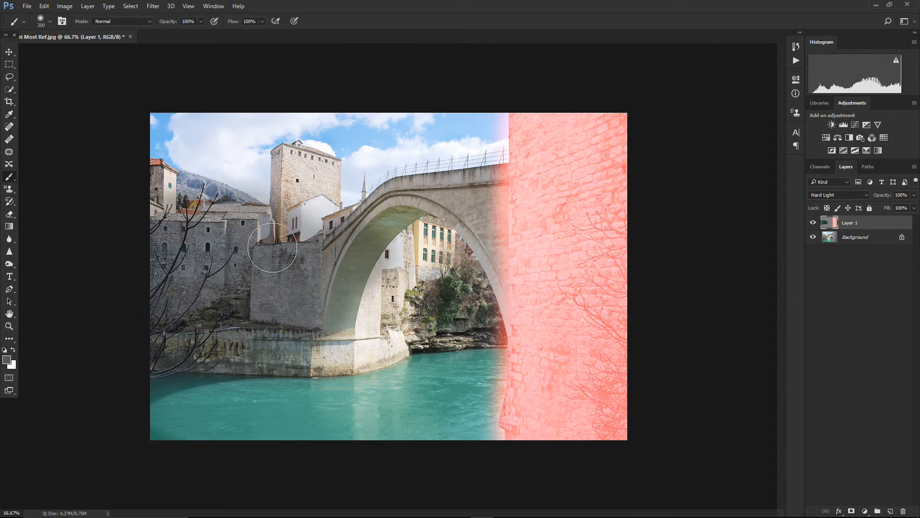
Paint over the pink wall right of the bridge with a light neutral grey on Layer 1
{"action": "left_click", "coordinate": [7, 359]}
{"action": "left_click", "coordinate": [207, 102]}
{"action": "left_click", "coordinate": [430, 76]}
{"action": "mouse_move", "coordinate": [616, 105]}
{"action": "left_mouse_down"}
{"action": "mouse_move", "coordinate": [619, 263]}
{"action": "mouse_move", "coordinate": [559, 129]}
{"action": "mouse_move", "coordinate": [520, 215]}
{"action": "mouse_move", "coordinate": [513, 288]}
{"action": "mouse_move", "coordinate": [572, 216]}
{"action": "mouse_move", "coordinate": [627, 304]}
{"action": "mouse_move", "coordinate": [616, 435]}
{"action": "mouse_move", "coordinate": [524, 411]}
{"action": "mouse_move", "coordinate": [513, 396]}
{"action": "mouse_move", "coordinate": [565, 343]}
{"action": "left_mouse_up"}
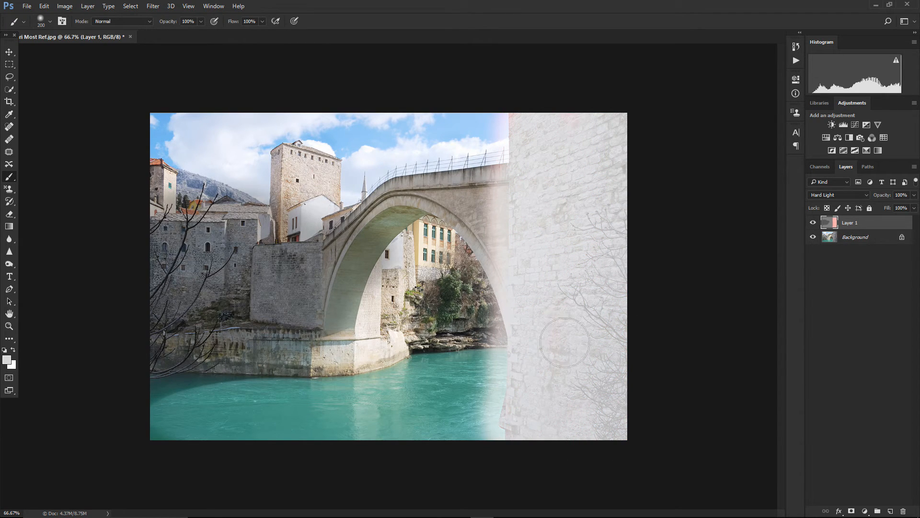
Switch Layer 1's blend mode to Vivid Light and then to Overlay to compare how each treats the grey brushwork
{"action": "left_click", "coordinate": [847, 195]}
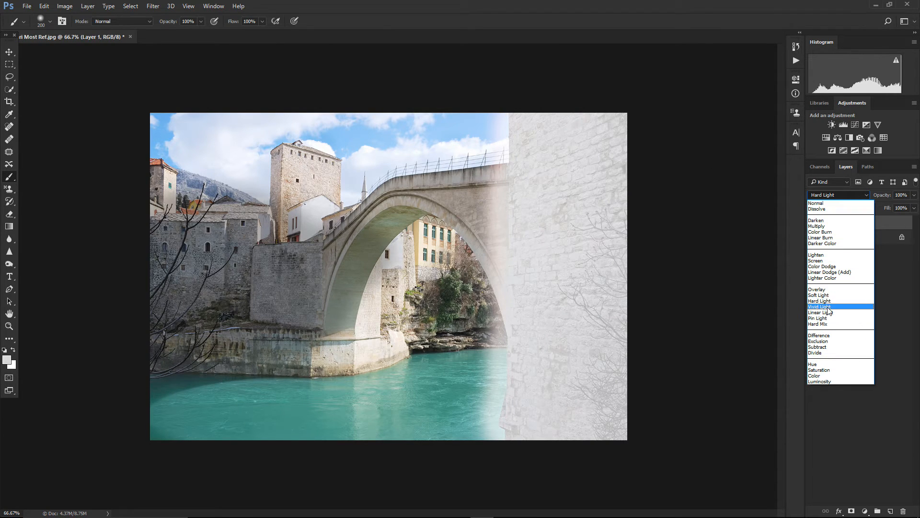
{"action": "left_click", "coordinate": [827, 307]}
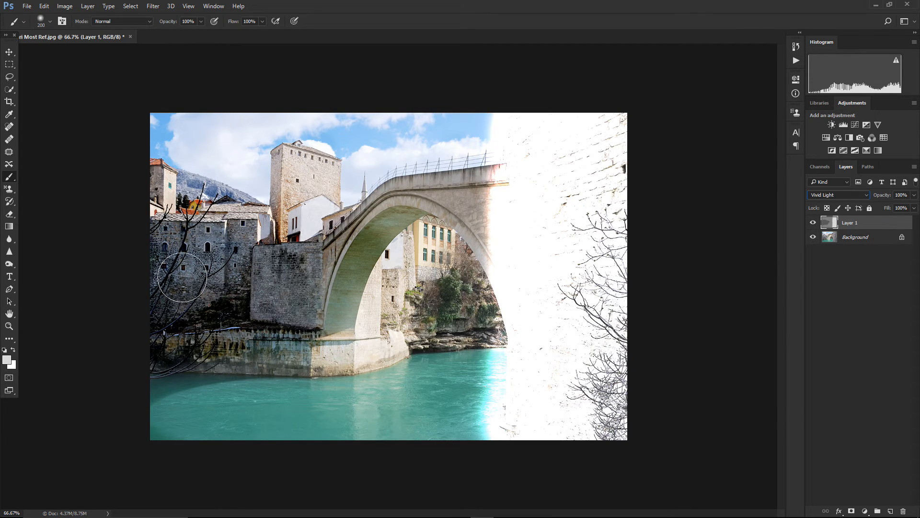
{"action": "left_click", "coordinate": [833, 193]}
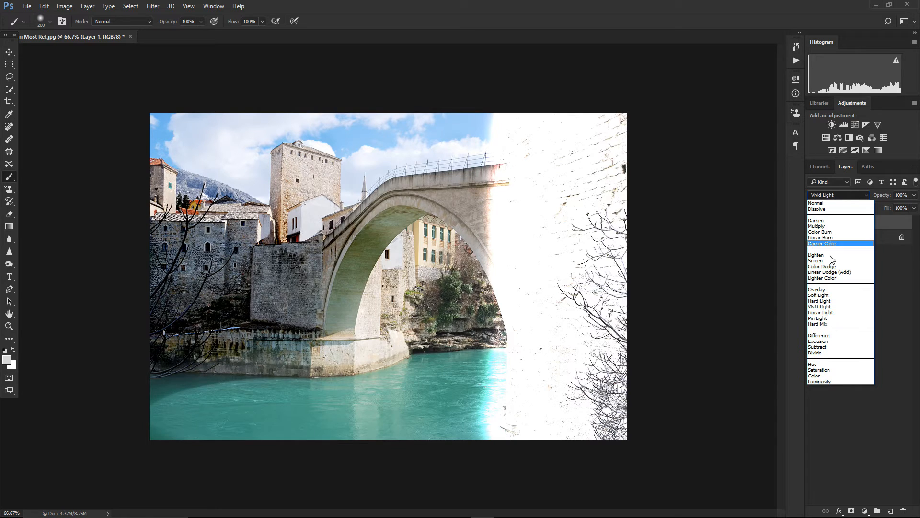
{"action": "left_click", "coordinate": [825, 290]}
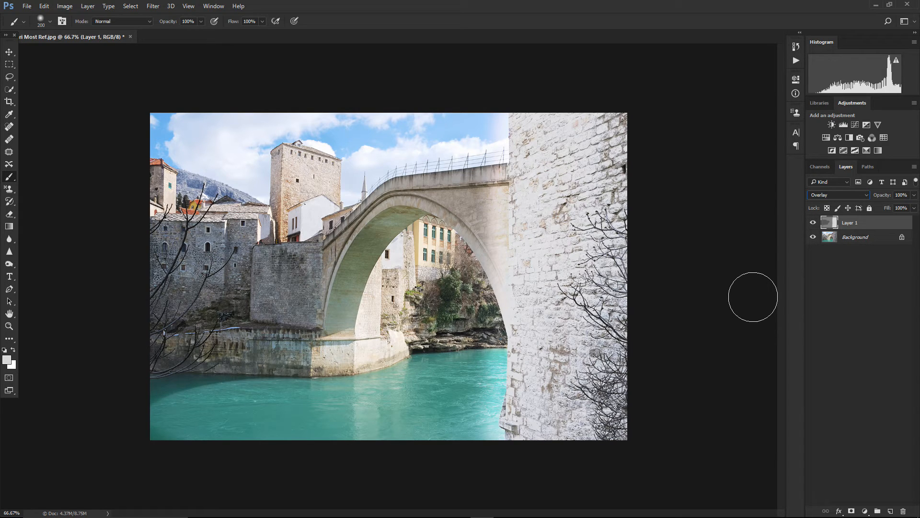
Compare Linear Light with Overlay on Layer 1, ending on Linear Light, and test it at 30% opacity before restoring 100%
{"action": "left_click", "coordinate": [825, 195]}
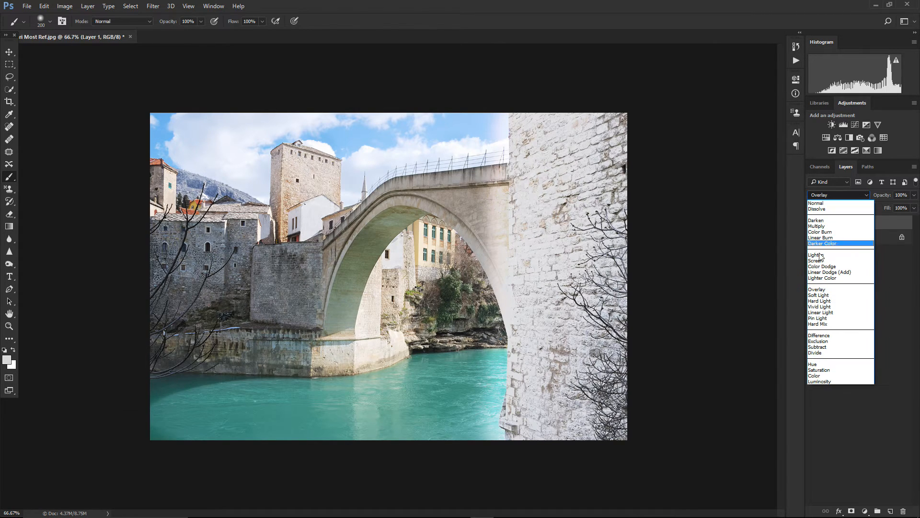
{"action": "left_click", "coordinate": [832, 313]}
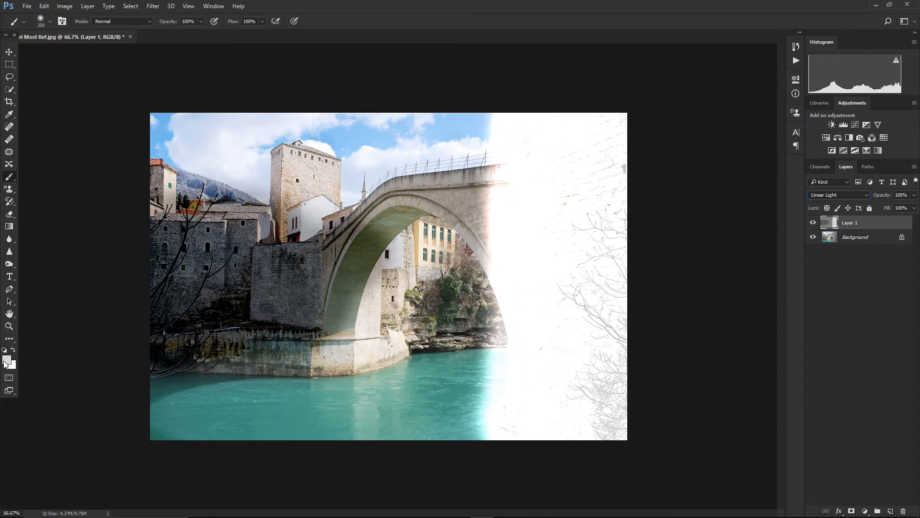
{"action": "left_click", "coordinate": [826, 196]}
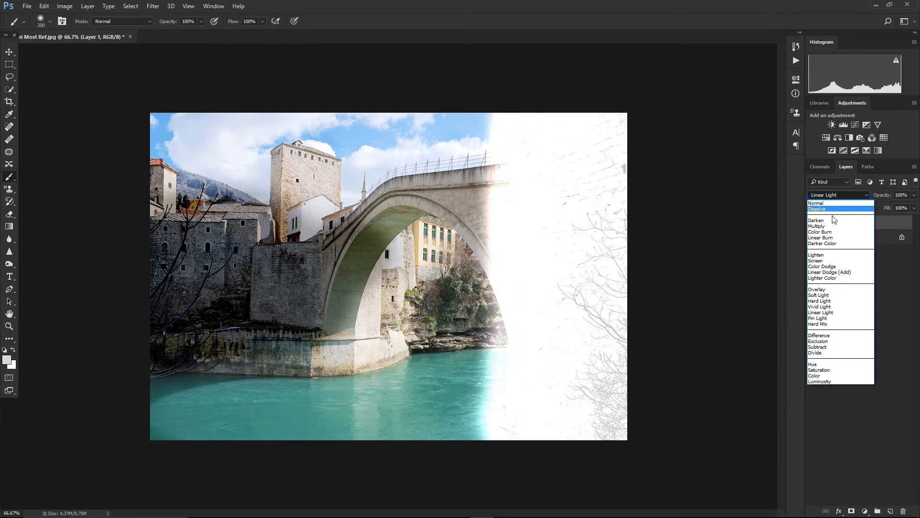
{"action": "left_click", "coordinate": [824, 289]}
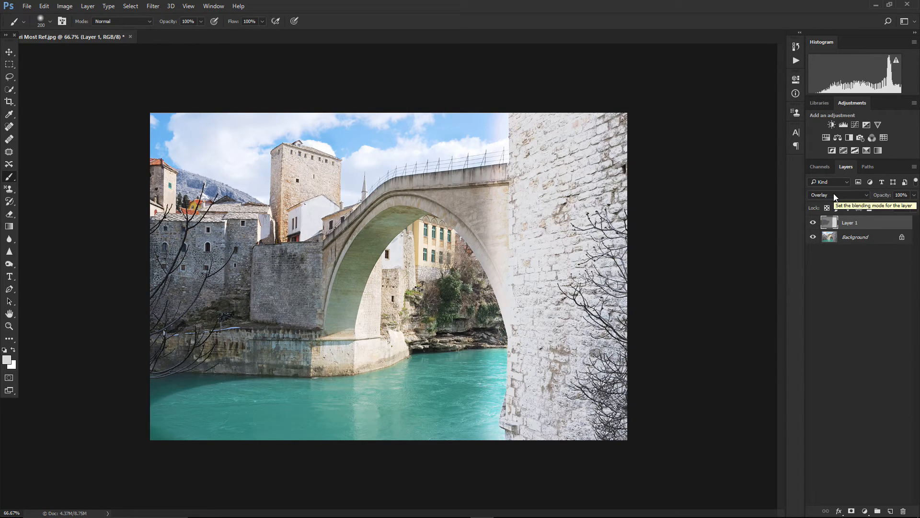
{"action": "left_click", "coordinate": [834, 196]}
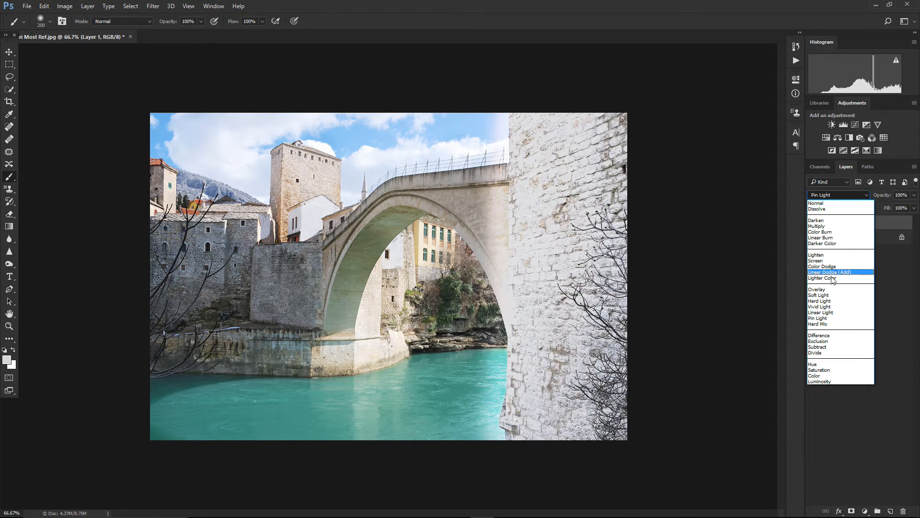
{"action": "left_click", "coordinate": [829, 311]}
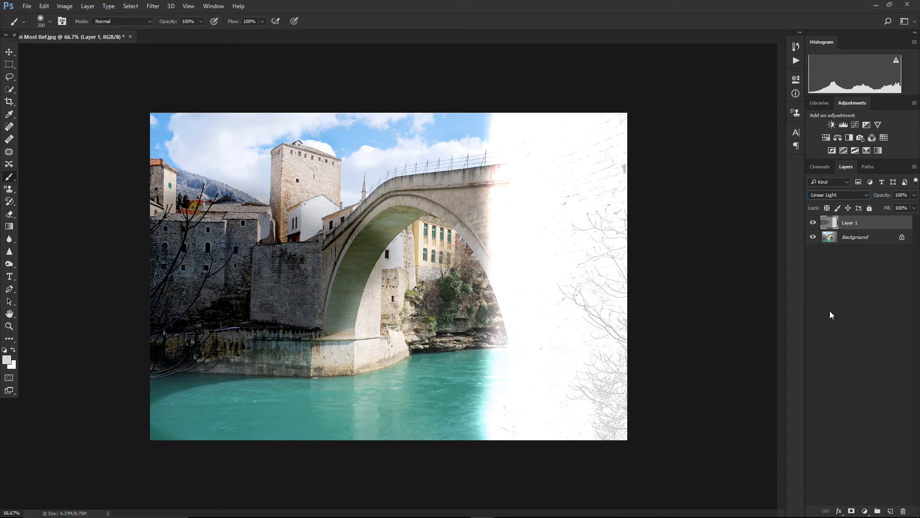
{"action": "left_click", "coordinate": [914, 196]}
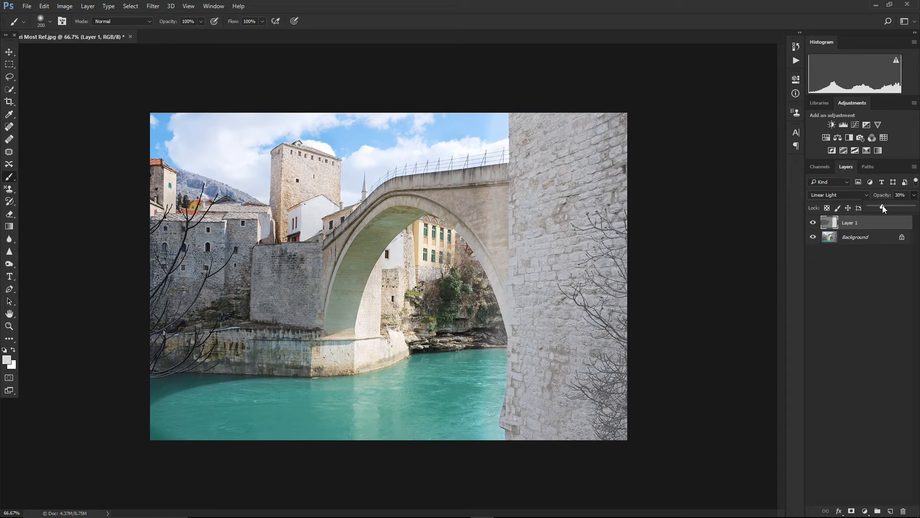
{"action": "left_click_drag", "start_coordinate": [882, 205], "coordinate": [913, 206]}
Delete Layer 1 and duplicate the Background layer
{"action": "left_click", "coordinate": [869, 222]}
{"action": "left_click_drag", "start_coordinate": [869, 222], "coordinate": [904, 511]}
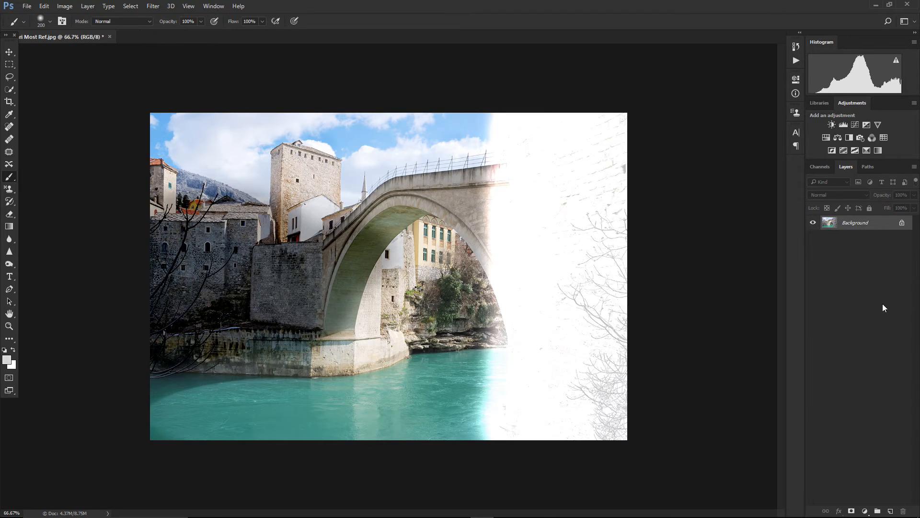
{"action": "left_click_drag", "start_coordinate": [856, 226], "coordinate": [890, 511]}
Set Background copy to Overlay and test it at 53% opacity before restoring 100%
{"action": "left_click", "coordinate": [832, 197]}
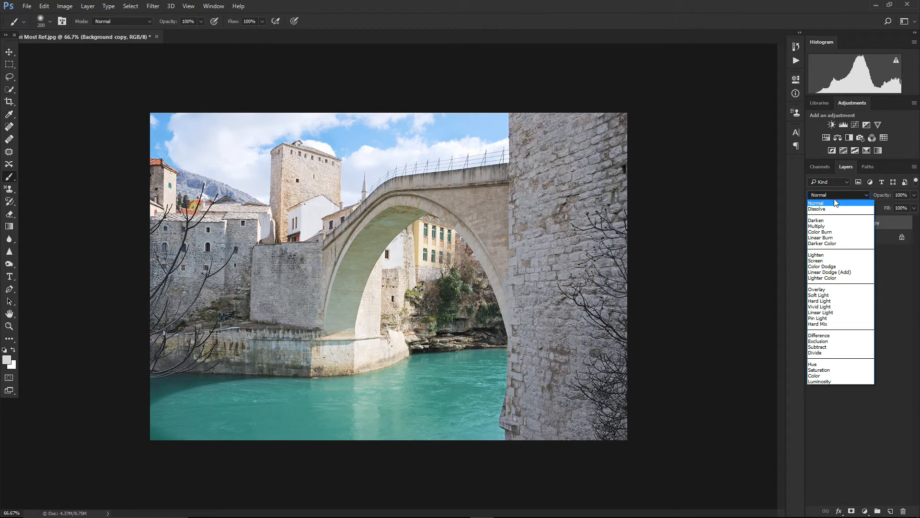
{"action": "left_click", "coordinate": [820, 289]}
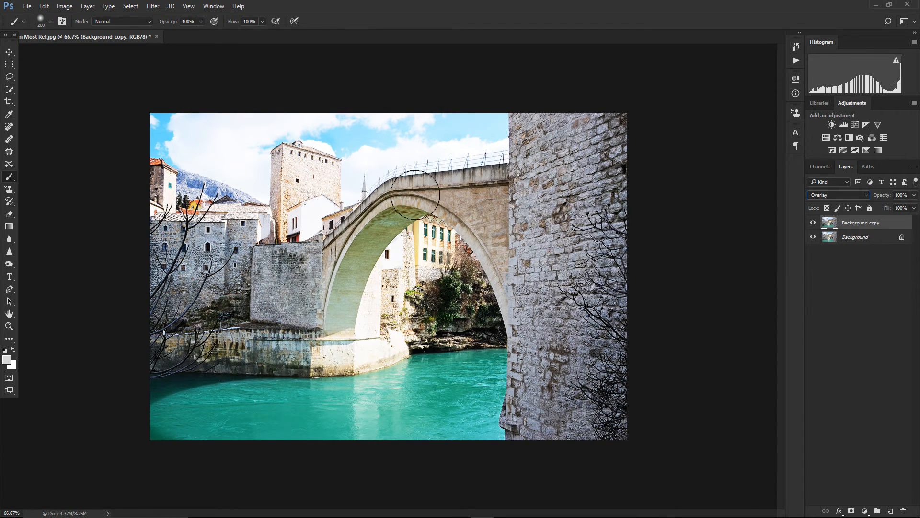
{"action": "left_click", "coordinate": [915, 195]}
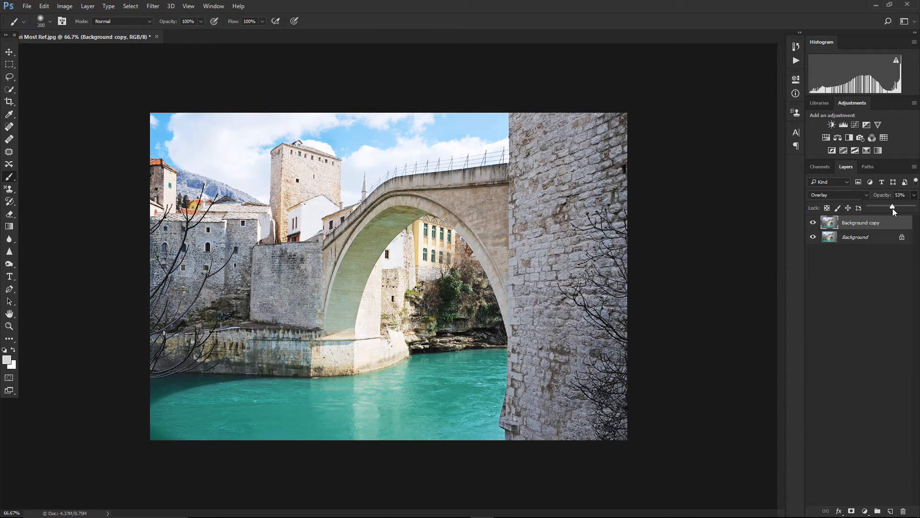
{"action": "left_click_drag", "start_coordinate": [897, 209], "coordinate": [914, 207]}
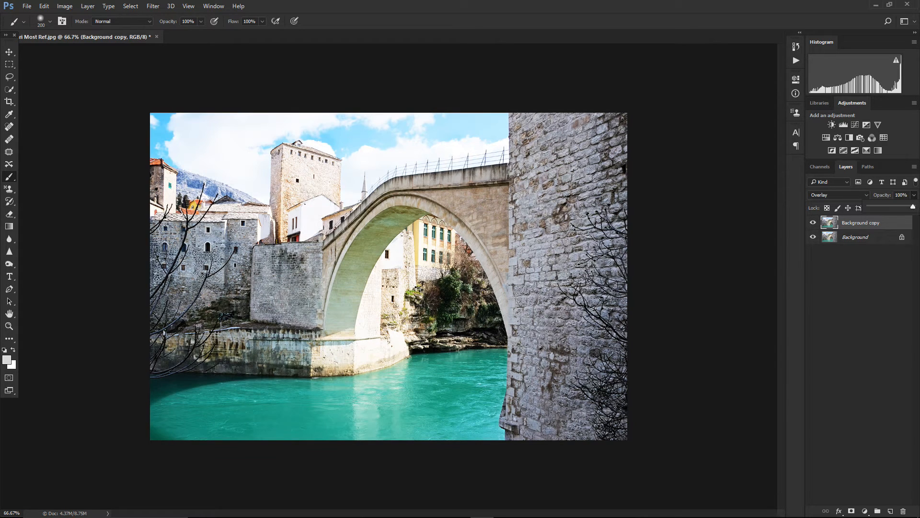
Set Background copy to Soft Light and toggle its visibility to compare it with the original, leaving it shown
{"action": "left_click", "coordinate": [833, 197]}
{"action": "left_click", "coordinate": [832, 194]}
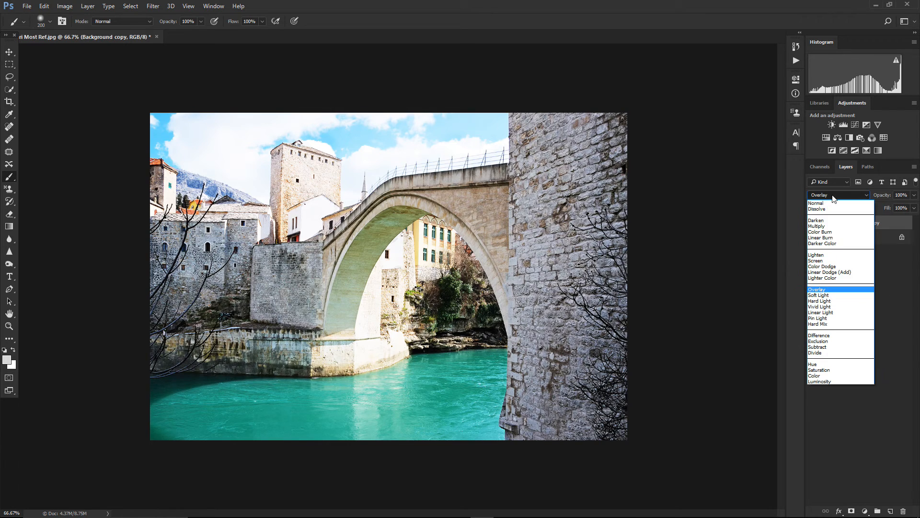
{"action": "left_click", "coordinate": [825, 295]}
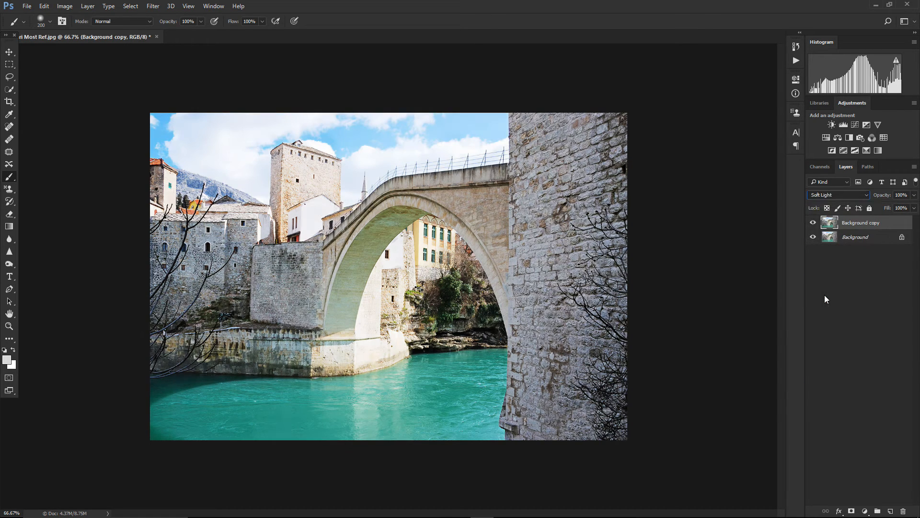
{"action": "left_click", "coordinate": [813, 223]}
{"action": "left_click", "coordinate": [814, 224]}
Try Hard Light, Vivid Light and Linear Light in turn as the blend mode of Background copy
{"action": "left_click", "coordinate": [863, 195]}
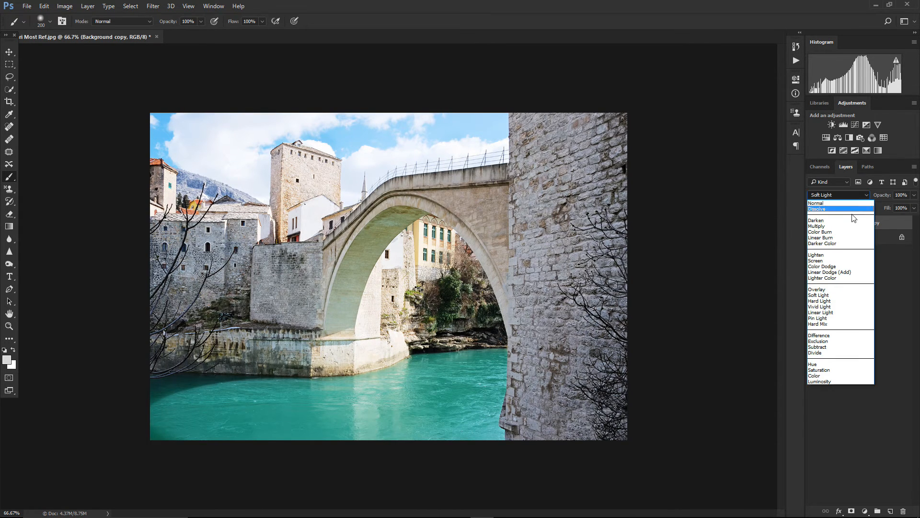
{"action": "left_click", "coordinate": [826, 301]}
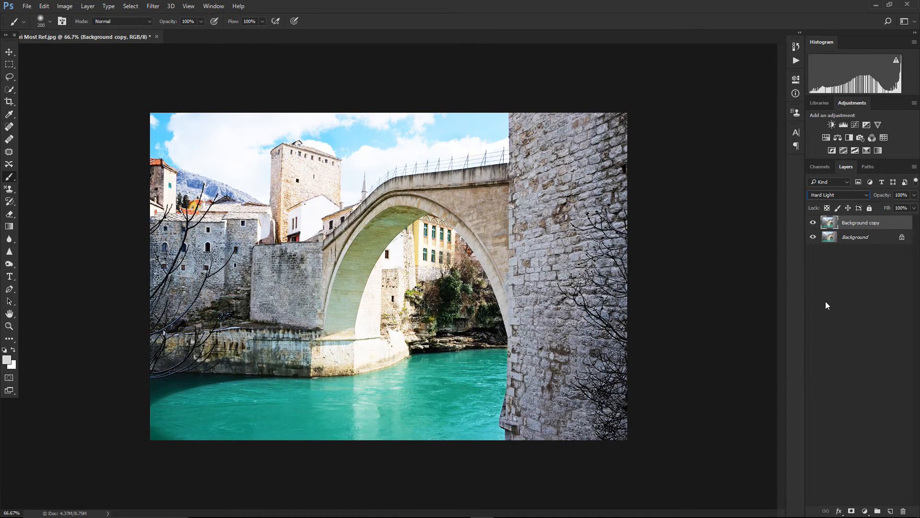
{"action": "left_click", "coordinate": [841, 195]}
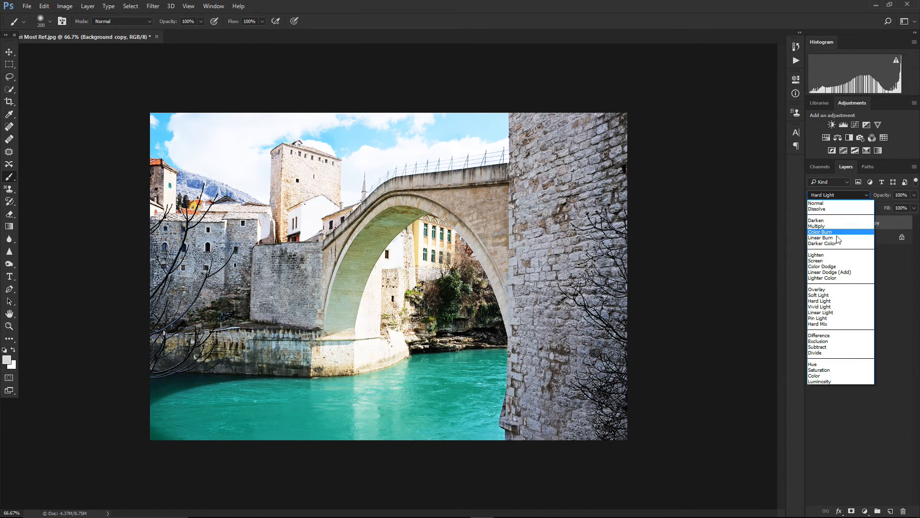
{"action": "left_click", "coordinate": [826, 306]}
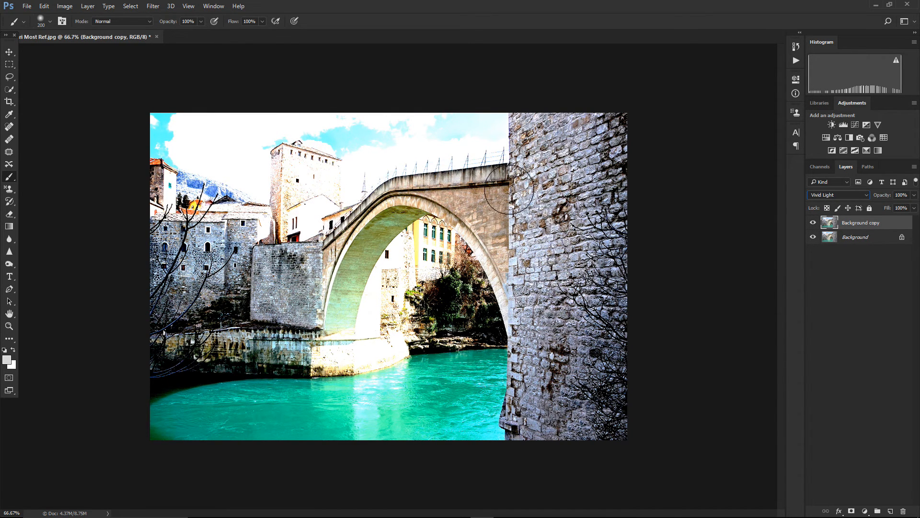
{"action": "left_click", "coordinate": [821, 194]}
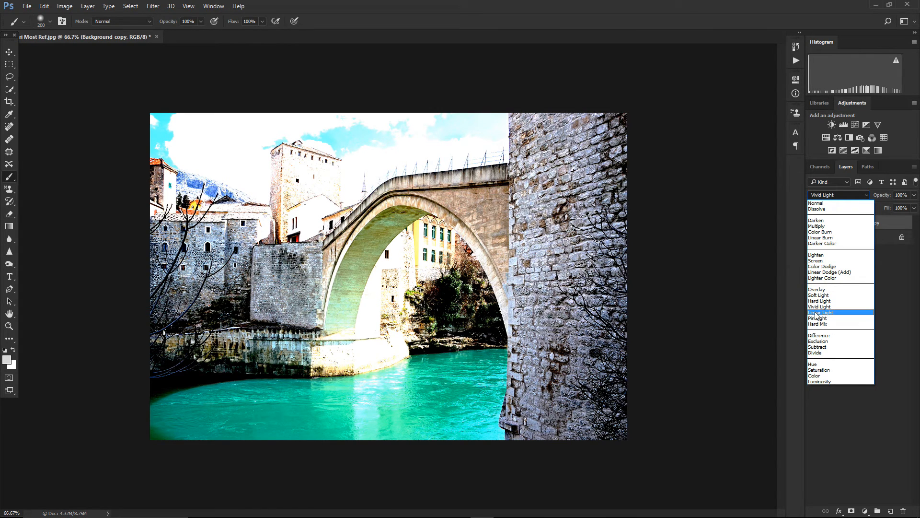
{"action": "left_click", "coordinate": [821, 312]}
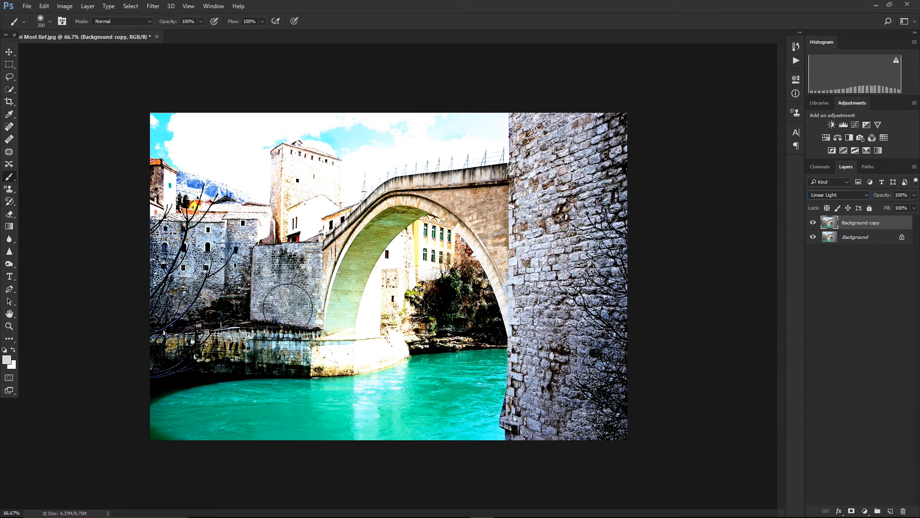
Set Background copy to Pin Light and toggle its visibility repeatedly to compare it with the original photo
{"action": "left_click", "coordinate": [830, 195]}
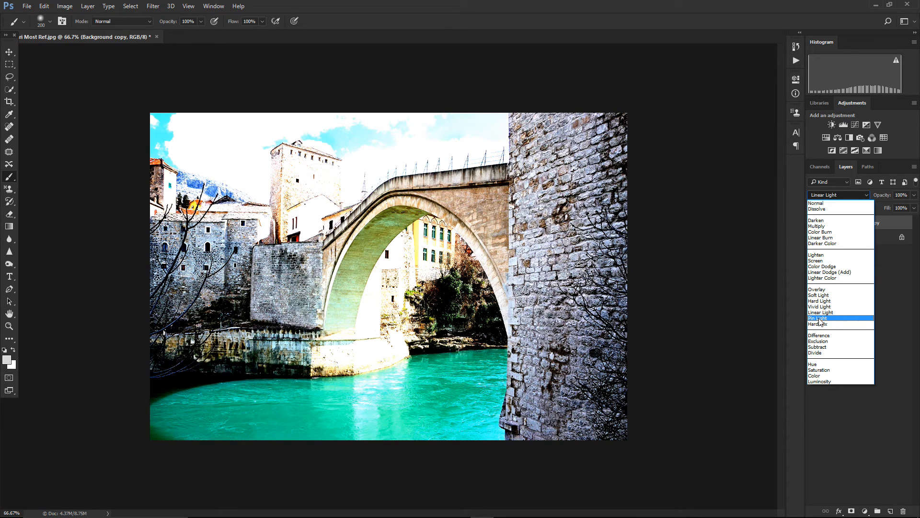
{"action": "left_click", "coordinate": [820, 319]}
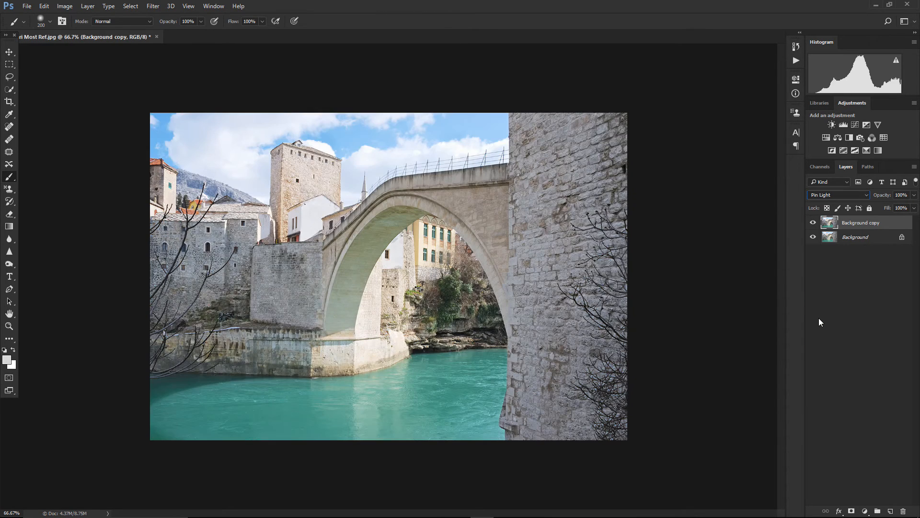
{"action": "left_click", "coordinate": [814, 223]}
{"action": "left_click", "coordinate": [813, 224]}
{"action": "left_click", "coordinate": [813, 223]}
{"action": "left_click", "coordinate": [813, 224]}
Replace Background copy with a new empty layer in Pin Light blend mode
{"action": "left_click_drag", "start_coordinate": [867, 224], "coordinate": [894, 476]}
{"action": "left_click_drag", "start_coordinate": [903, 507], "coordinate": [903, 510]}
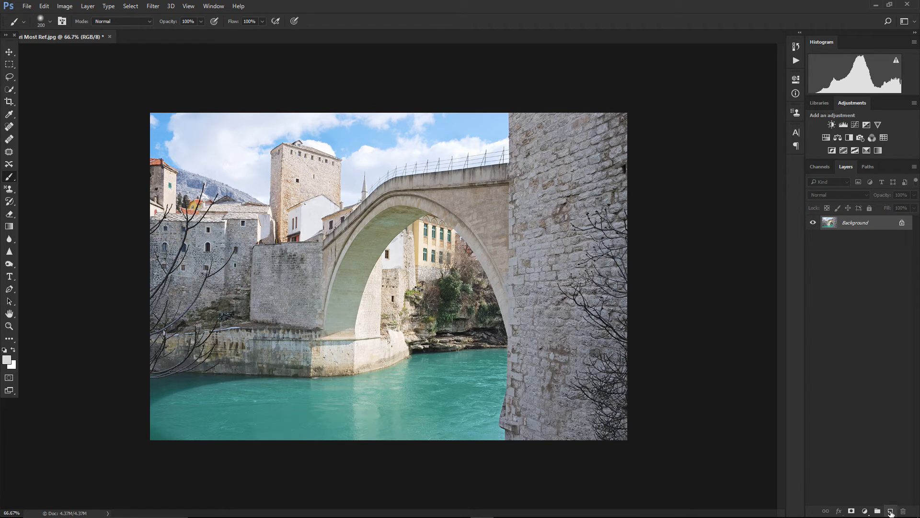
{"action": "left_click", "coordinate": [890, 511]}
{"action": "left_click", "coordinate": [828, 195]}
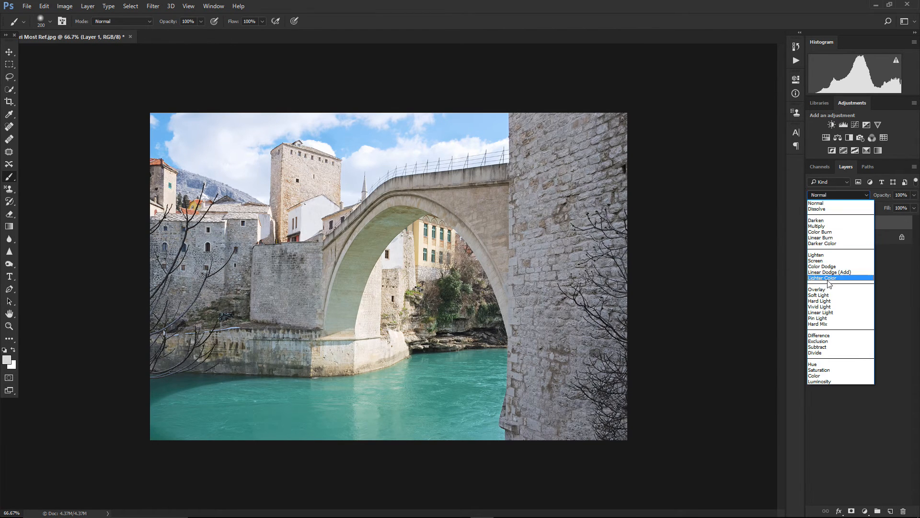
{"action": "left_click", "coordinate": [822, 318]}
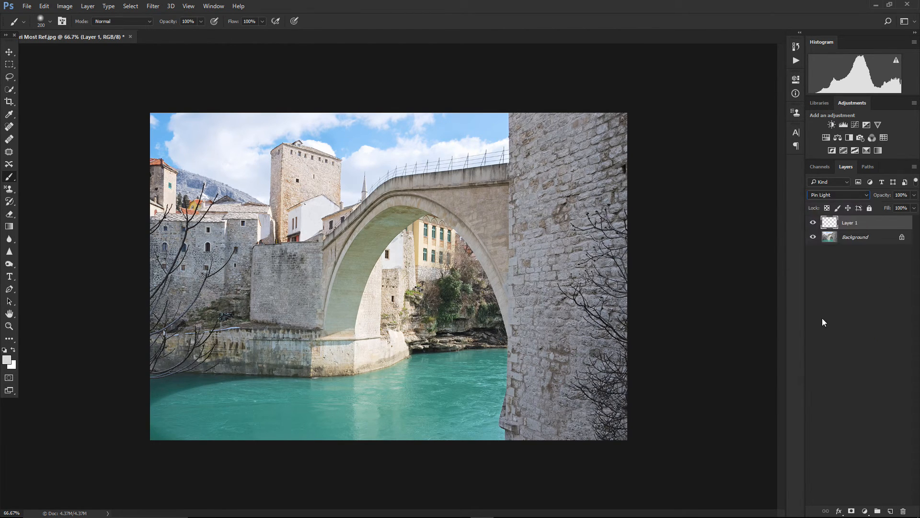
Paint very light grey (f1f1f1) over most of the stone wall right of the bridge on the Pin Light layer
{"action": "left_click", "coordinate": [7, 361]}
{"action": "left_click_drag", "start_coordinate": [191, 100], "coordinate": [190, 93]}
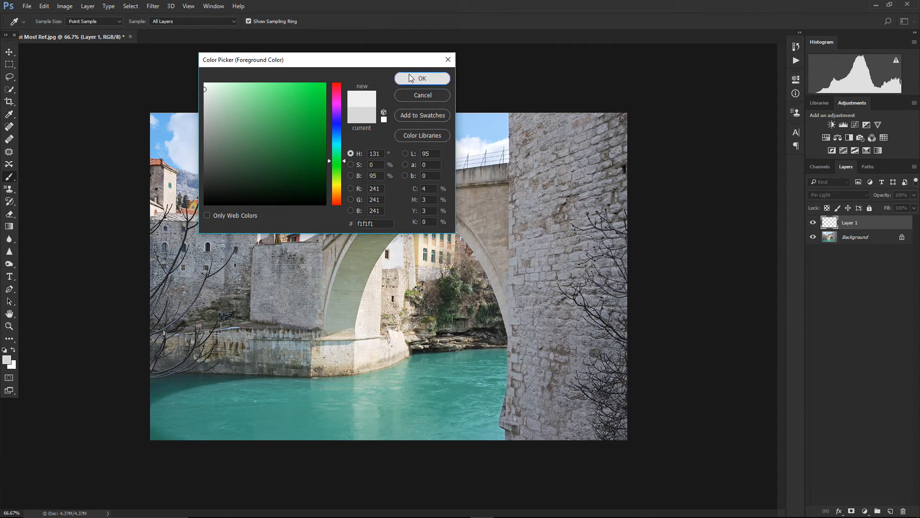
{"action": "left_click", "coordinate": [411, 77]}
{"action": "mouse_move", "coordinate": [608, 116]}
{"action": "left_mouse_down"}
{"action": "mouse_move", "coordinate": [611, 366]}
{"action": "mouse_move", "coordinate": [608, 204]}
{"action": "mouse_move", "coordinate": [580, 123]}
{"action": "mouse_move", "coordinate": [581, 326]}
{"action": "mouse_move", "coordinate": [578, 271]}
{"action": "mouse_move", "coordinate": [540, 125]}
{"action": "mouse_move", "coordinate": [548, 303]}
{"action": "mouse_move", "coordinate": [547, 127]}
{"action": "left_mouse_up"}
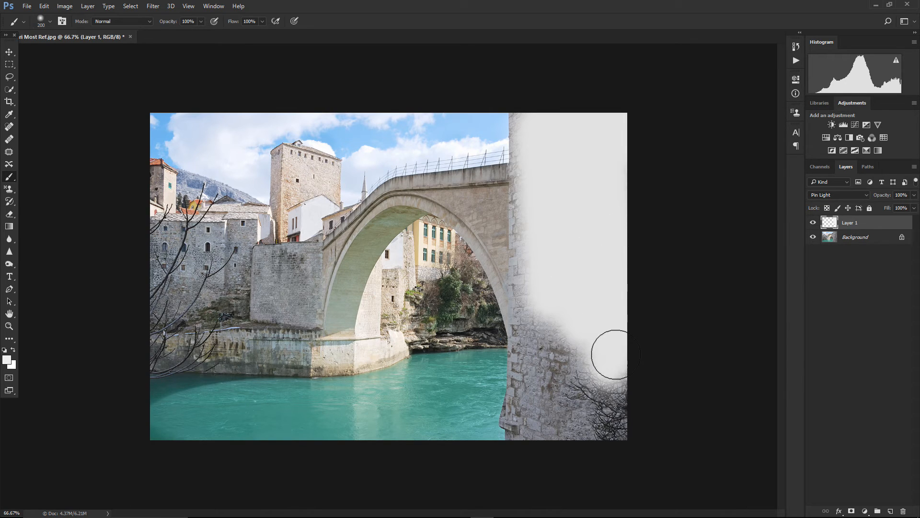
Paint dark grey (2b2b2b) over the stone wall right of the bridge on the Pin Light layer, covering the light grey
{"action": "left_click", "coordinate": [9, 359]}
{"action": "left_click_drag", "start_coordinate": [207, 181], "coordinate": [197, 182]}
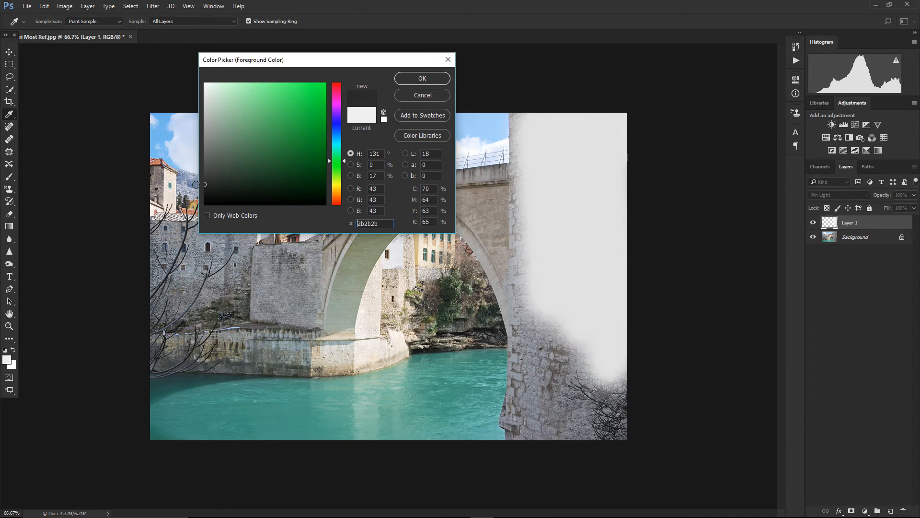
{"action": "left_click", "coordinate": [407, 78]}
{"action": "mouse_move", "coordinate": [616, 417]}
{"action": "left_mouse_down"}
{"action": "mouse_move", "coordinate": [580, 351]}
{"action": "mouse_move", "coordinate": [652, 384]}
{"action": "mouse_move", "coordinate": [628, 405]}
{"action": "mouse_move", "coordinate": [555, 366]}
{"action": "mouse_move", "coordinate": [615, 438]}
{"action": "mouse_move", "coordinate": [581, 441]}
{"action": "mouse_move", "coordinate": [546, 359]}
{"action": "mouse_move", "coordinate": [569, 336]}
{"action": "mouse_move", "coordinate": [632, 356]}
{"action": "mouse_move", "coordinate": [554, 303]}
{"action": "mouse_move", "coordinate": [615, 299]}
{"action": "mouse_move", "coordinate": [544, 262]}
{"action": "mouse_move", "coordinate": [613, 271]}
{"action": "mouse_move", "coordinate": [541, 223]}
{"action": "mouse_move", "coordinate": [572, 195]}
{"action": "mouse_move", "coordinate": [604, 200]}
{"action": "mouse_move", "coordinate": [626, 182]}
{"action": "mouse_move", "coordinate": [613, 147]}
{"action": "mouse_move", "coordinate": [626, 116]}
{"action": "mouse_move", "coordinate": [632, 259]}
{"action": "mouse_move", "coordinate": [615, 169]}
{"action": "mouse_move", "coordinate": [576, 113]}
{"action": "mouse_move", "coordinate": [540, 111]}
{"action": "mouse_move", "coordinate": [552, 207]}
{"action": "mouse_move", "coordinate": [561, 127]}
{"action": "left_mouse_up"}
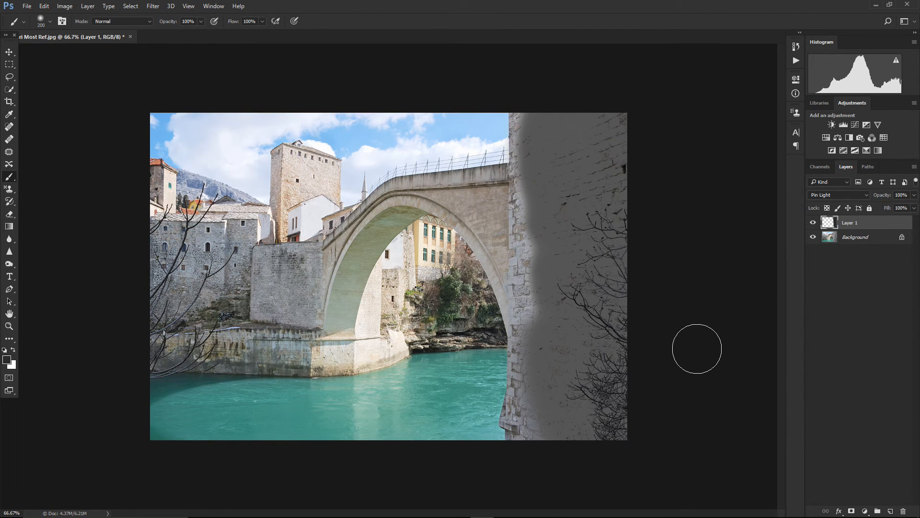
{"action": "left_click", "coordinate": [830, 194]}
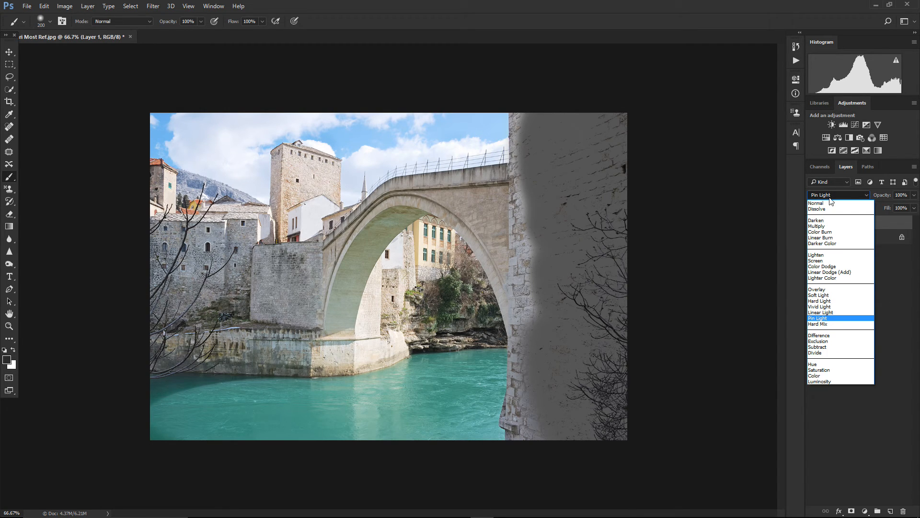
{"action": "left_click", "coordinate": [719, 209]}
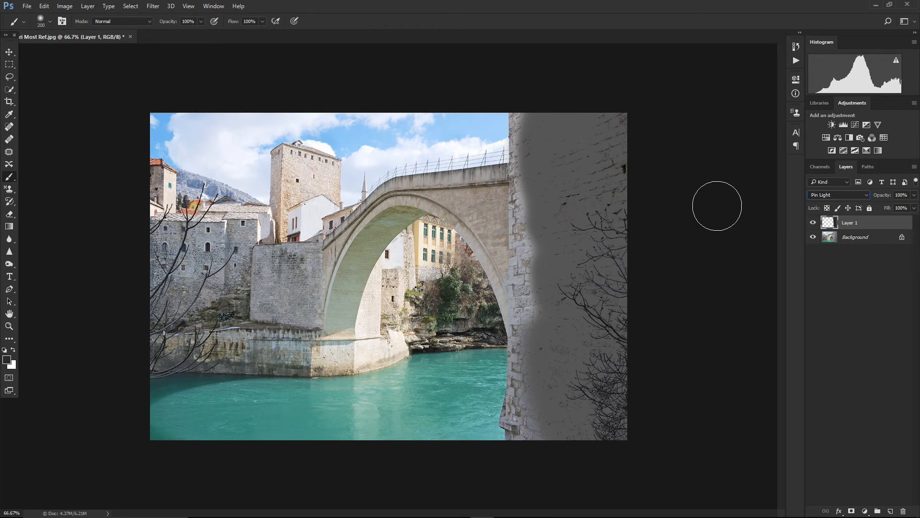
Paint dark red (7f001e) over the stone wall right of the bridge on the Pin Light layer
{"action": "left_click", "coordinate": [7, 360]}
{"action": "left_click_drag", "start_coordinate": [335, 99], "coordinate": [336, 88]}
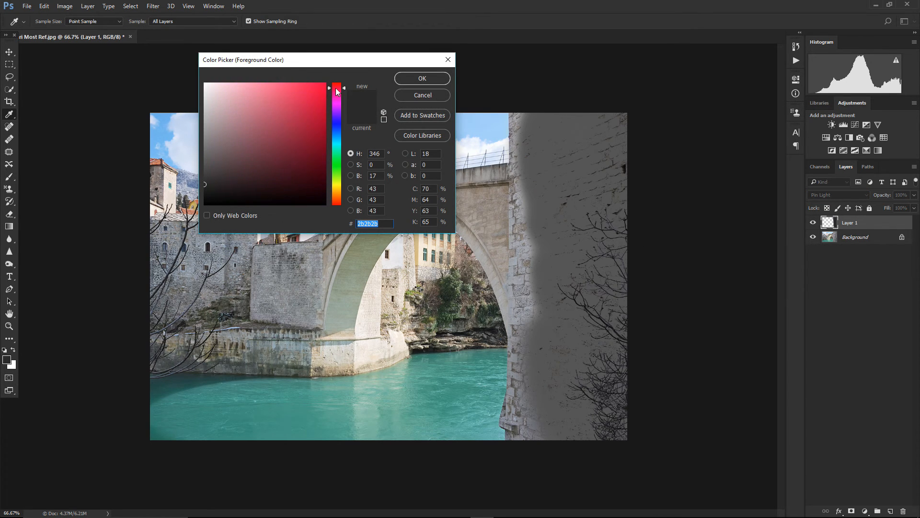
{"action": "left_click", "coordinate": [324, 163]}
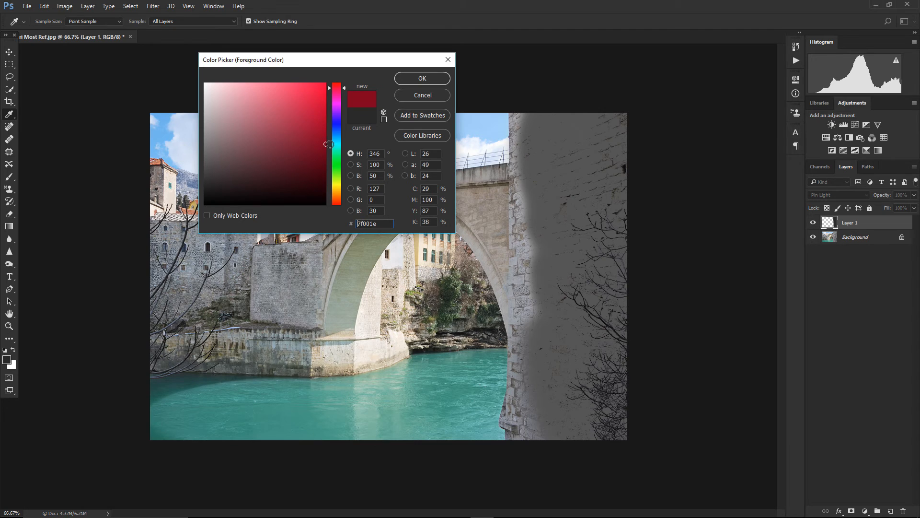
{"action": "left_click", "coordinate": [423, 78]}
{"action": "mouse_move", "coordinate": [654, 143]}
{"action": "left_mouse_down"}
{"action": "mouse_move", "coordinate": [574, 218]}
{"action": "mouse_move", "coordinate": [585, 231]}
{"action": "mouse_move", "coordinate": [632, 216]}
{"action": "mouse_move", "coordinate": [569, 271]}
{"action": "mouse_move", "coordinate": [642, 242]}
{"action": "mouse_move", "coordinate": [579, 302]}
{"action": "mouse_move", "coordinate": [645, 281]}
{"action": "mouse_move", "coordinate": [581, 340]}
{"action": "mouse_move", "coordinate": [636, 330]}
{"action": "mouse_move", "coordinate": [577, 379]}
{"action": "mouse_move", "coordinate": [634, 359]}
{"action": "mouse_move", "coordinate": [587, 413]}
{"action": "mouse_move", "coordinate": [613, 415]}
{"action": "mouse_move", "coordinate": [626, 440]}
{"action": "mouse_move", "coordinate": [566, 446]}
{"action": "mouse_move", "coordinate": [549, 352]}
{"action": "mouse_move", "coordinate": [553, 282]}
{"action": "mouse_move", "coordinate": [549, 378]}
{"action": "mouse_move", "coordinate": [540, 137]}
{"action": "mouse_move", "coordinate": [547, 199]}
{"action": "mouse_move", "coordinate": [555, 105]}
{"action": "mouse_move", "coordinate": [589, 139]}
{"action": "mouse_move", "coordinate": [636, 149]}
{"action": "left_mouse_up"}
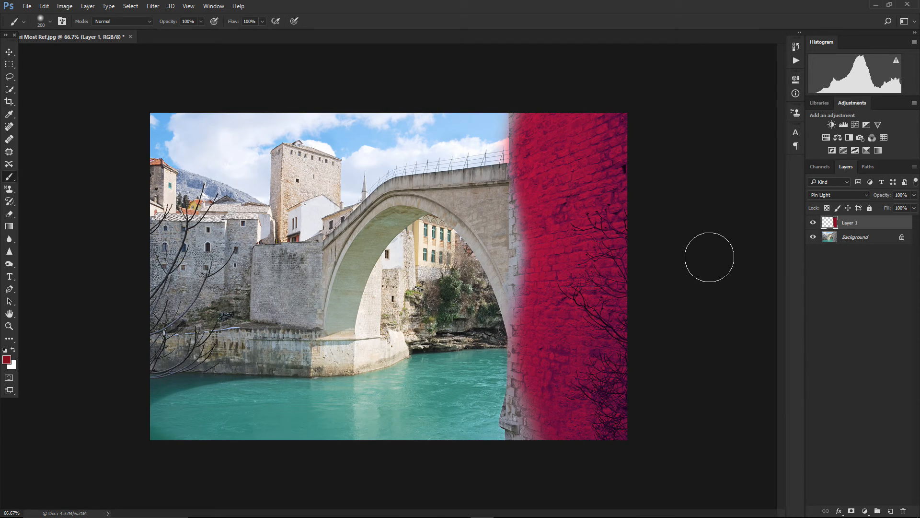
Paint a darker red (470112) over the red-covered stone wall on the Pin Light layer
{"action": "left_click", "coordinate": [6, 360]}
{"action": "left_click_drag", "start_coordinate": [322, 137], "coordinate": [323, 171]}
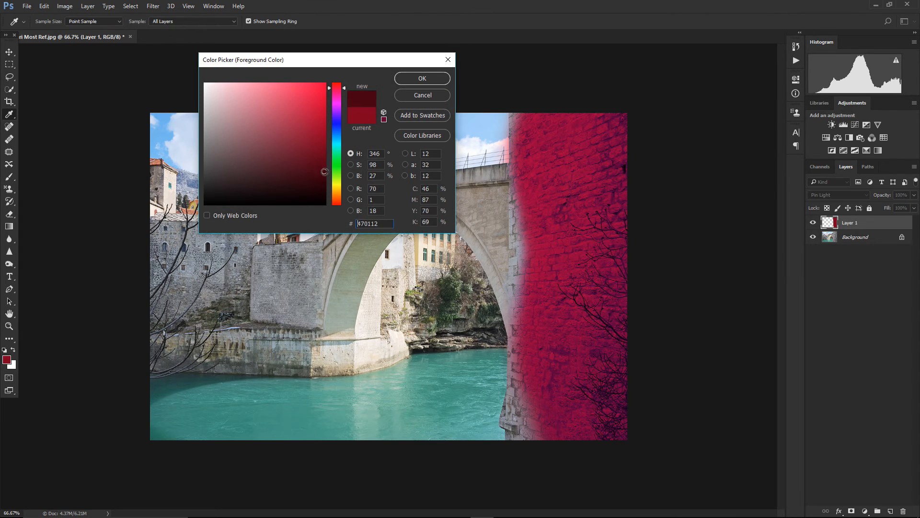
{"action": "left_click", "coordinate": [411, 79]}
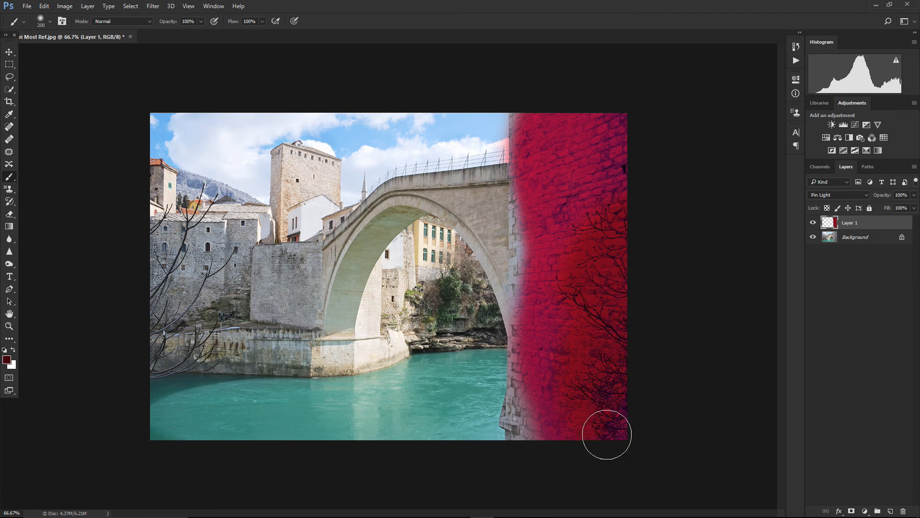
{"action": "mouse_move", "coordinate": [574, 345]}
{"action": "left_mouse_down"}
{"action": "mouse_move", "coordinate": [561, 323]}
{"action": "mouse_move", "coordinate": [546, 388]}
{"action": "mouse_move", "coordinate": [546, 200]}
{"action": "mouse_move", "coordinate": [565, 195]}
{"action": "mouse_move", "coordinate": [578, 168]}
{"action": "mouse_move", "coordinate": [600, 217]}
{"action": "mouse_move", "coordinate": [626, 124]}
{"action": "mouse_move", "coordinate": [551, 135]}
{"action": "mouse_move", "coordinate": [552, 124]}
{"action": "mouse_move", "coordinate": [542, 124]}
{"action": "mouse_move", "coordinate": [539, 156]}
{"action": "mouse_move", "coordinate": [562, 169]}
{"action": "left_mouse_up"}
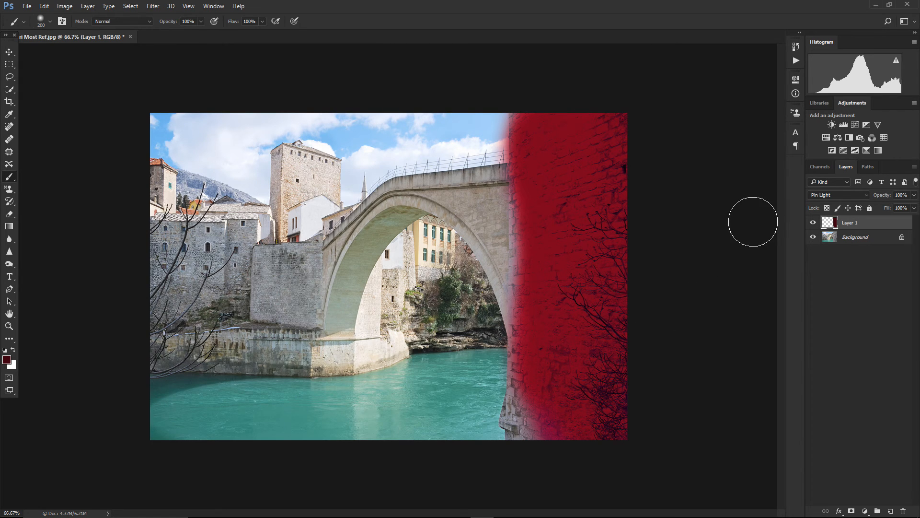
Switch Layer 1 to Hard Mix blend mode and paint light grey (ededed) over the stone wall right of the bridge
{"action": "left_click", "coordinate": [817, 196]}
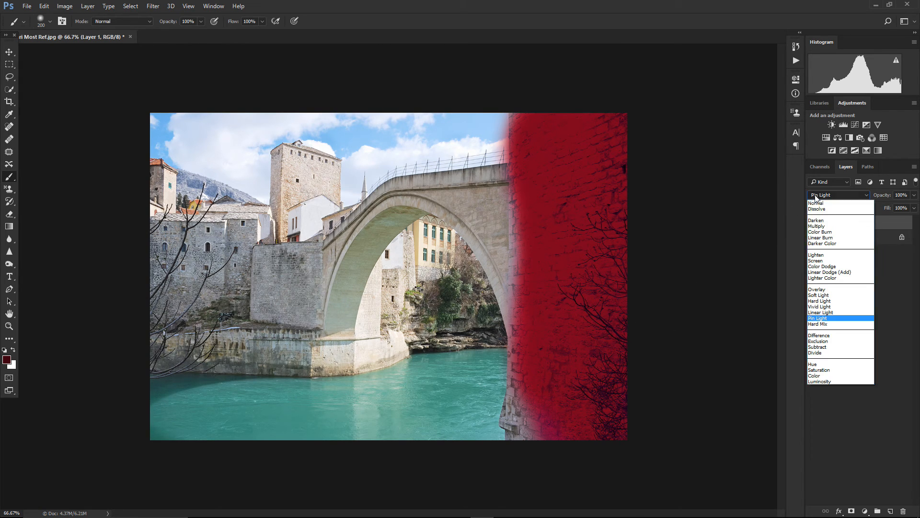
{"action": "left_click", "coordinate": [825, 325]}
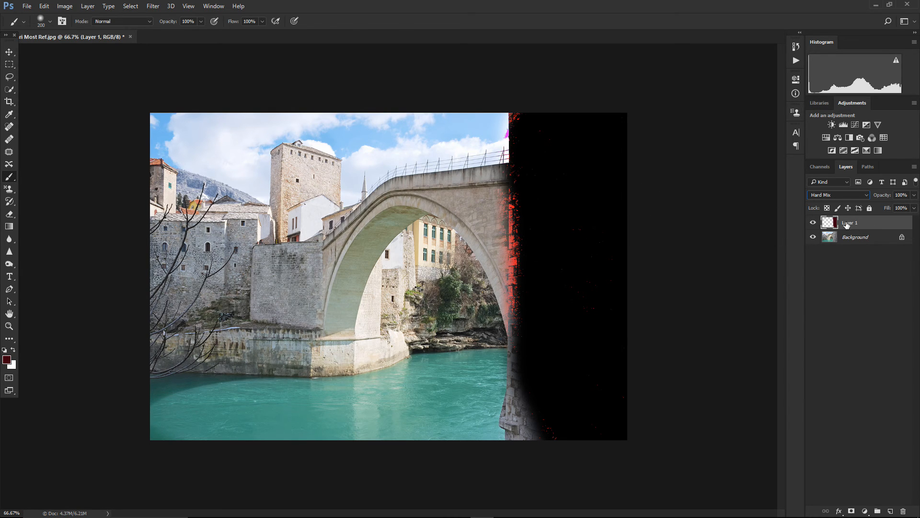
{"action": "left_click", "coordinate": [7, 359]}
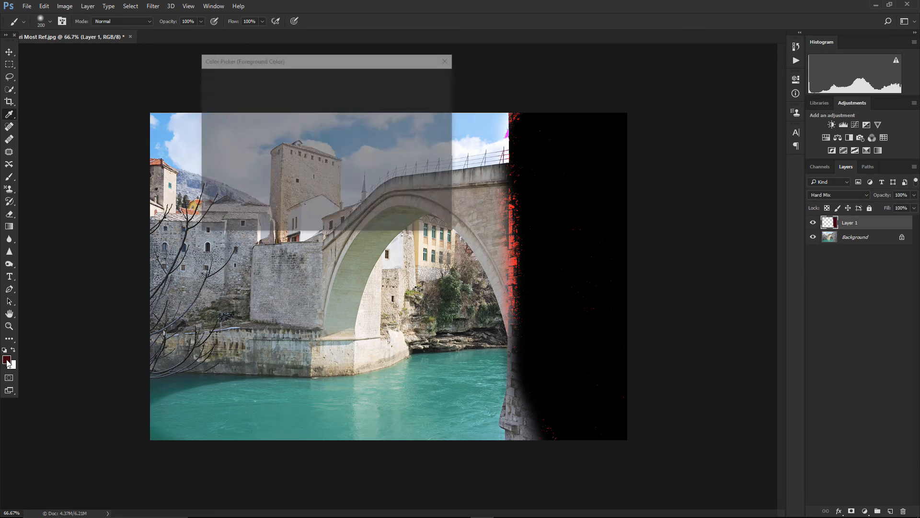
{"action": "left_click_drag", "start_coordinate": [223, 98], "coordinate": [190, 92]}
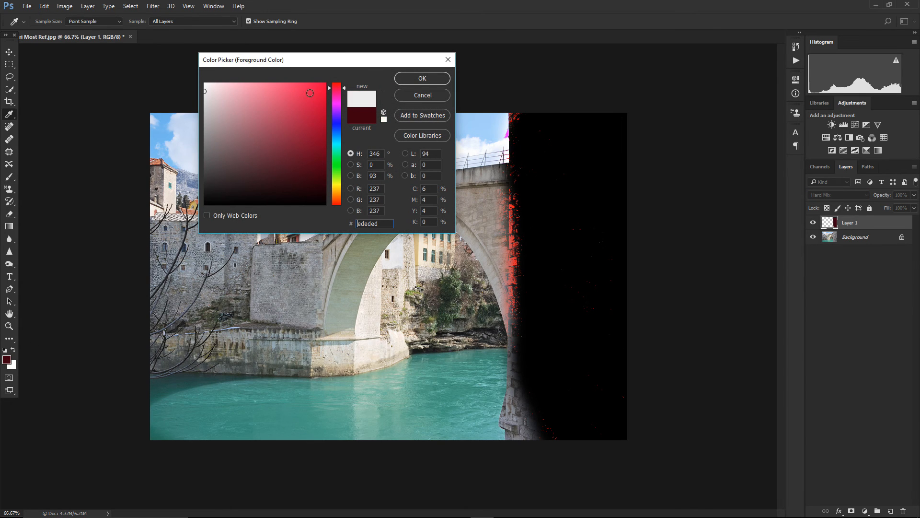
{"action": "left_click", "coordinate": [421, 78]}
{"action": "mouse_move", "coordinate": [628, 100]}
{"action": "left_mouse_down"}
{"action": "mouse_move", "coordinate": [617, 272]}
{"action": "mouse_move", "coordinate": [609, 109]}
{"action": "mouse_move", "coordinate": [605, 150]}
{"action": "mouse_move", "coordinate": [627, 370]}
{"action": "mouse_move", "coordinate": [621, 266]}
{"action": "mouse_move", "coordinate": [611, 414]}
{"action": "mouse_move", "coordinate": [613, 395]}
{"action": "mouse_move", "coordinate": [622, 432]}
{"action": "mouse_move", "coordinate": [569, 404]}
{"action": "mouse_move", "coordinate": [556, 181]}
{"action": "mouse_move", "coordinate": [578, 298]}
{"action": "mouse_move", "coordinate": [588, 246]}
{"action": "mouse_move", "coordinate": [576, 133]}
{"action": "mouse_move", "coordinate": [532, 124]}
{"action": "mouse_move", "coordinate": [556, 342]}
{"action": "mouse_move", "coordinate": [550, 399]}
{"action": "mouse_move", "coordinate": [536, 294]}
{"action": "mouse_move", "coordinate": [573, 402]}
{"action": "mouse_move", "coordinate": [620, 417]}
{"action": "mouse_move", "coordinate": [601, 221]}
{"action": "mouse_move", "coordinate": [616, 157]}
{"action": "mouse_move", "coordinate": [580, 242]}
{"action": "mouse_move", "coordinate": [618, 146]}
{"action": "left_mouse_up"}
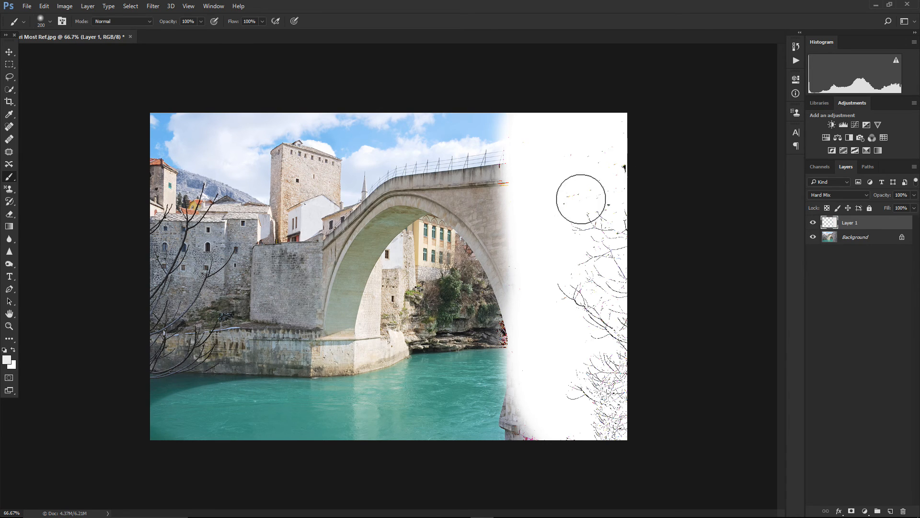
Paint very dark grey over the sky, old buildings and bridge on the Hard Mix layer
{"action": "left_click", "coordinate": [6, 360]}
{"action": "left_click_drag", "start_coordinate": [194, 166], "coordinate": [192, 189]}
{"action": "left_click", "coordinate": [413, 79]}
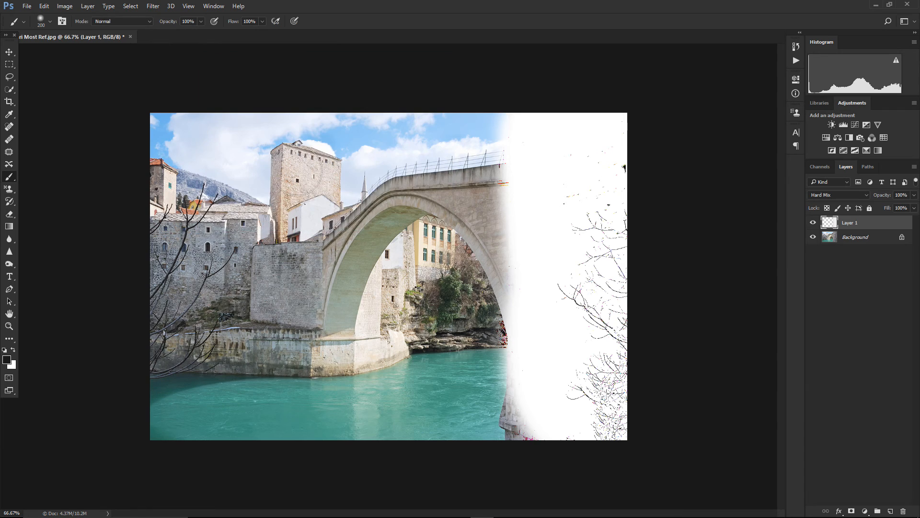
{"action": "mouse_move", "coordinate": [182, 278]}
{"action": "left_mouse_down"}
{"action": "mouse_move", "coordinate": [166, 299]}
{"action": "mouse_move", "coordinate": [249, 232]}
{"action": "mouse_move", "coordinate": [167, 267]}
{"action": "mouse_move", "coordinate": [220, 206]}
{"action": "mouse_move", "coordinate": [157, 186]}
{"action": "mouse_move", "coordinate": [155, 174]}
{"action": "mouse_move", "coordinate": [159, 194]}
{"action": "mouse_move", "coordinate": [163, 135]}
{"action": "mouse_move", "coordinate": [242, 199]}
{"action": "mouse_move", "coordinate": [253, 155]}
{"action": "mouse_move", "coordinate": [173, 107]}
{"action": "mouse_move", "coordinate": [150, 127]}
{"action": "mouse_move", "coordinate": [352, 134]}
{"action": "mouse_move", "coordinate": [245, 165]}
{"action": "mouse_move", "coordinate": [250, 208]}
{"action": "mouse_move", "coordinate": [345, 189]}
{"action": "mouse_move", "coordinate": [410, 138]}
{"action": "mouse_move", "coordinate": [290, 205]}
{"action": "mouse_move", "coordinate": [338, 212]}
{"action": "mouse_move", "coordinate": [319, 243]}
{"action": "mouse_move", "coordinate": [260, 294]}
{"action": "mouse_move", "coordinate": [399, 181]}
{"action": "mouse_move", "coordinate": [382, 207]}
{"action": "mouse_move", "coordinate": [361, 287]}
{"action": "mouse_move", "coordinate": [345, 296]}
{"action": "mouse_move", "coordinate": [420, 305]}
{"action": "mouse_move", "coordinate": [452, 327]}
{"action": "mouse_move", "coordinate": [461, 307]}
{"action": "mouse_move", "coordinate": [405, 177]}
{"action": "mouse_move", "coordinate": [490, 153]}
{"action": "mouse_move", "coordinate": [433, 145]}
{"action": "mouse_move", "coordinate": [507, 124]}
{"action": "mouse_move", "coordinate": [493, 196]}
{"action": "mouse_move", "coordinate": [454, 210]}
{"action": "mouse_move", "coordinate": [504, 269]}
{"action": "mouse_move", "coordinate": [242, 320]}
{"action": "mouse_move", "coordinate": [210, 315]}
{"action": "mouse_move", "coordinate": [160, 342]}
{"action": "mouse_move", "coordinate": [260, 367]}
{"action": "mouse_move", "coordinate": [186, 319]}
{"action": "mouse_move", "coordinate": [177, 357]}
{"action": "left_mouse_up"}
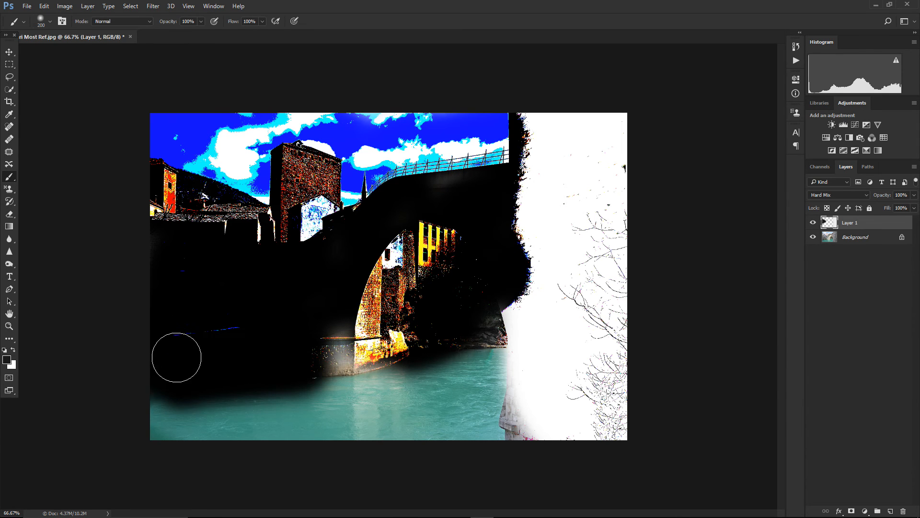
Paint very dark red (3d000e) over the sky, buildings, bridge and upper part of the stone wall on the Hard Mix layer
{"action": "left_click", "coordinate": [6, 360]}
{"action": "left_click", "coordinate": [324, 166]}
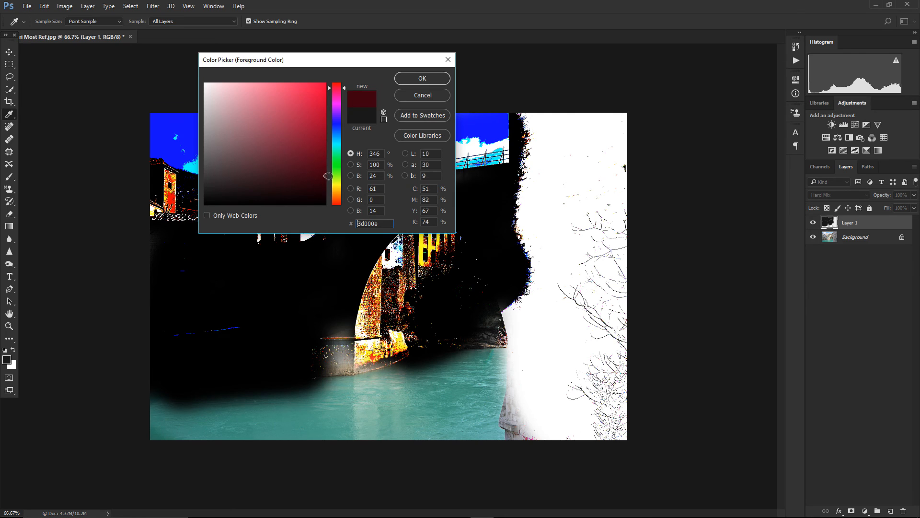
{"action": "left_click", "coordinate": [422, 78]}
{"action": "key", "text": "b"}
{"action": "mouse_move", "coordinate": [195, 120]}
{"action": "left_mouse_down"}
{"action": "mouse_move", "coordinate": [274, 113]}
{"action": "mouse_move", "coordinate": [202, 135]}
{"action": "mouse_move", "coordinate": [288, 206]}
{"action": "mouse_move", "coordinate": [206, 196]}
{"action": "mouse_move", "coordinate": [244, 251]}
{"action": "left_mouse_up"}
{"action": "mouse_move", "coordinate": [181, 341]}
{"action": "left_mouse_down"}
{"action": "mouse_move", "coordinate": [269, 384]}
{"action": "mouse_move", "coordinate": [447, 325]}
{"action": "mouse_move", "coordinate": [462, 257]}
{"action": "mouse_move", "coordinate": [436, 212]}
{"action": "mouse_move", "coordinate": [434, 165]}
{"action": "mouse_move", "coordinate": [410, 123]}
{"action": "mouse_move", "coordinate": [372, 103]}
{"action": "mouse_move", "coordinate": [198, 137]}
{"action": "mouse_move", "coordinate": [527, 139]}
{"action": "mouse_move", "coordinate": [503, 165]}
{"action": "mouse_move", "coordinate": [523, 206]}
{"action": "mouse_move", "coordinate": [585, 226]}
{"action": "mouse_move", "coordinate": [565, 127]}
{"action": "mouse_move", "coordinate": [586, 263]}
{"action": "mouse_move", "coordinate": [435, 333]}
{"action": "left_mouse_up"}
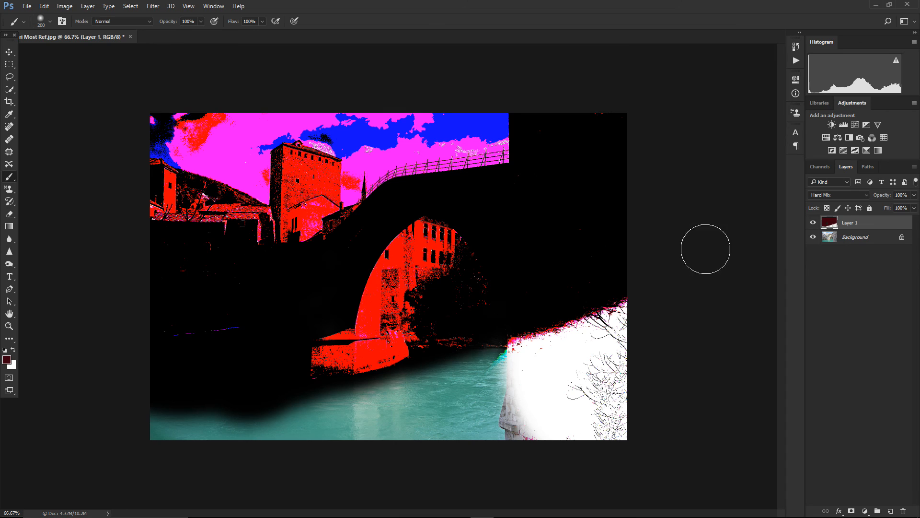
Open the blend mode choices for Layer 1
{"action": "left_click", "coordinate": [826, 197]}
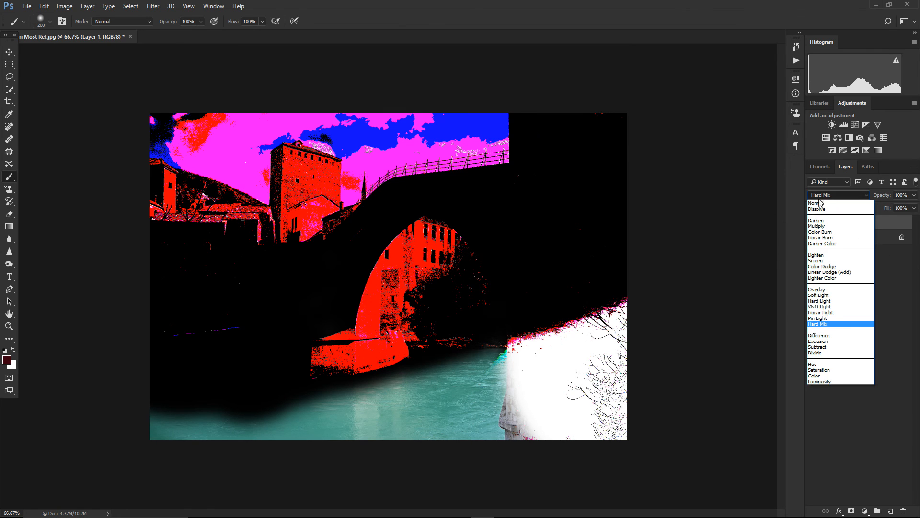